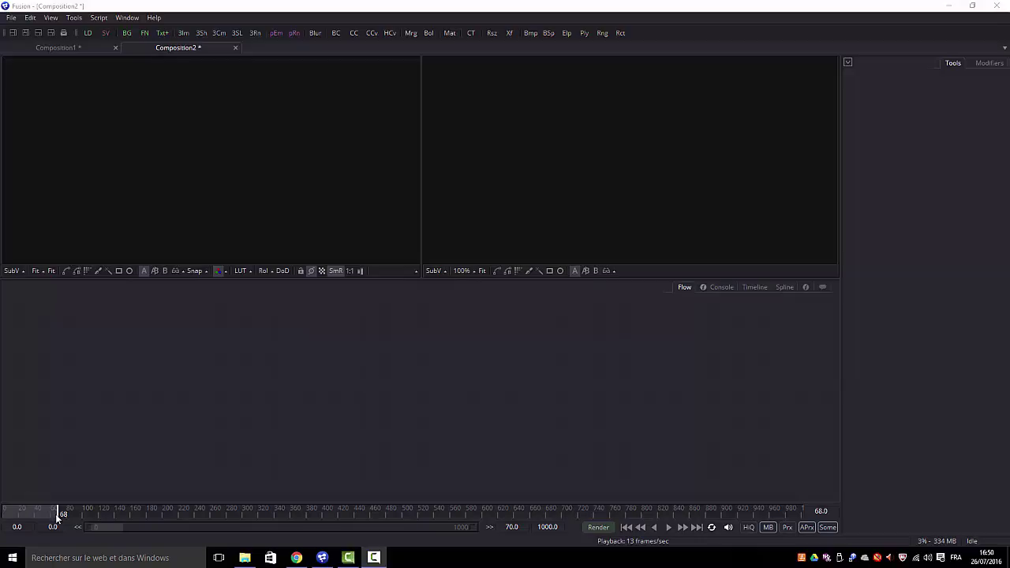
Step: Move the playhead back to frame 0
left_click_drag(57, 516, 3, 520)
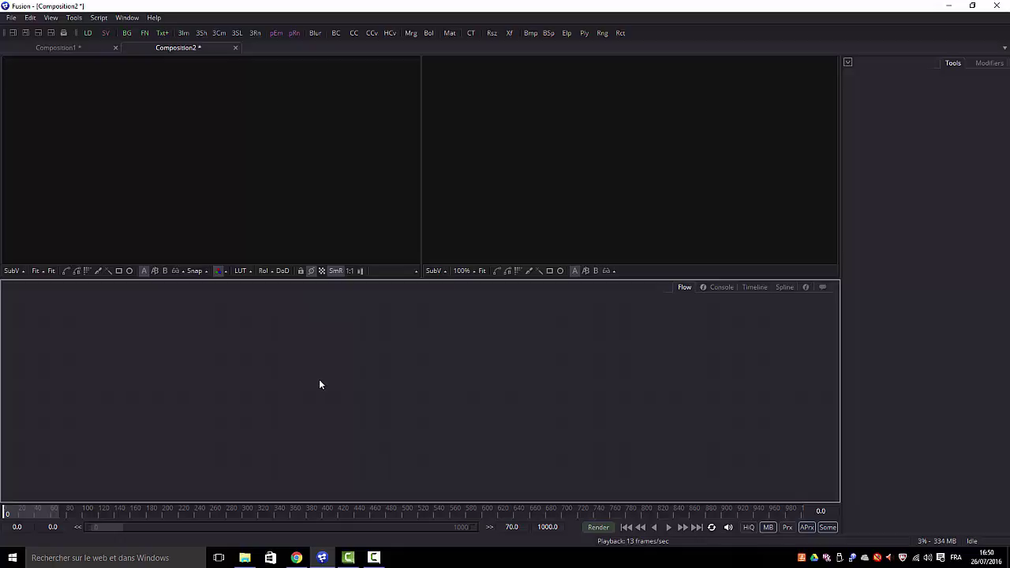
left_click(75, 19)
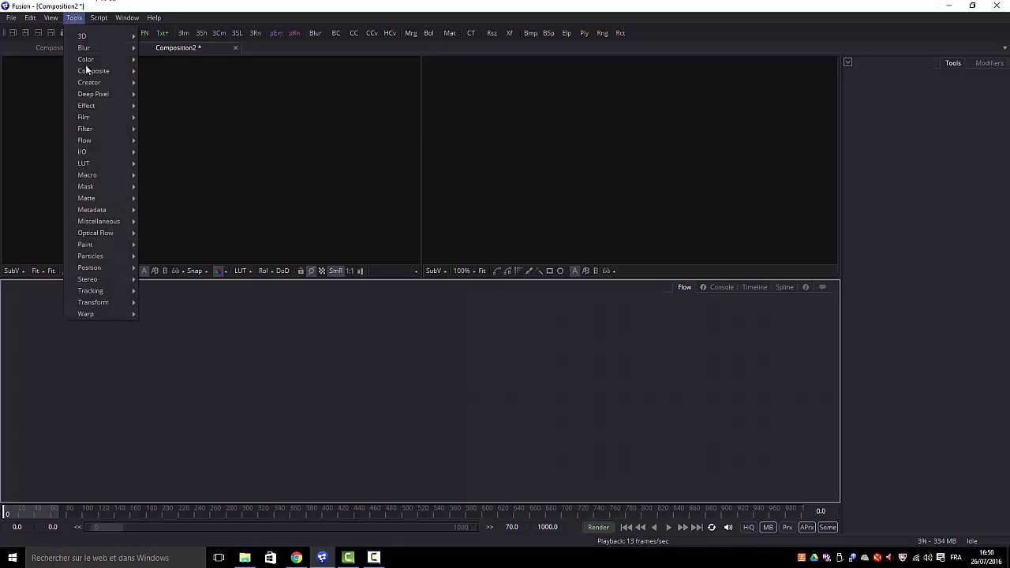
mouse_move(108, 152)
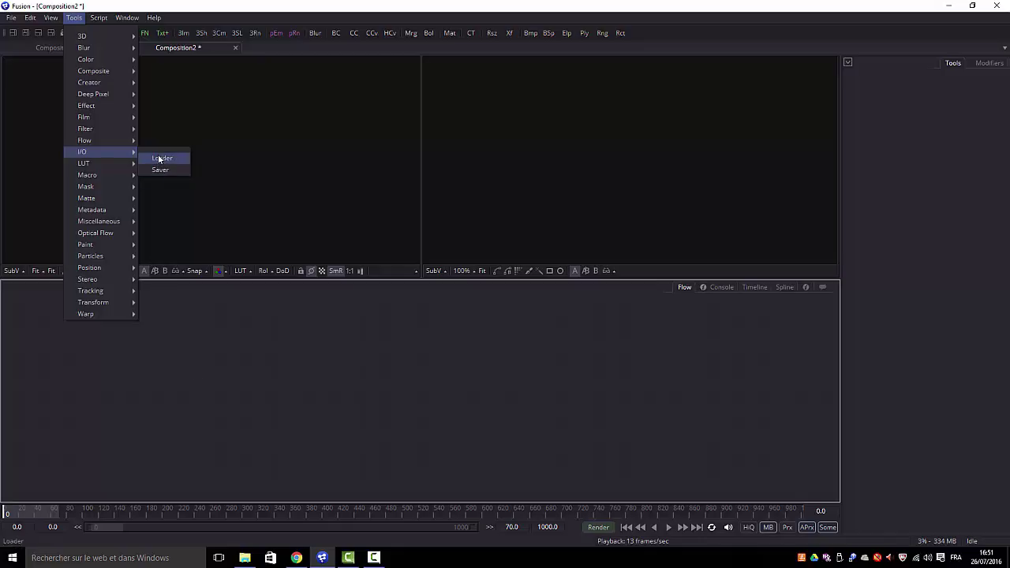
left_click(264, 400)
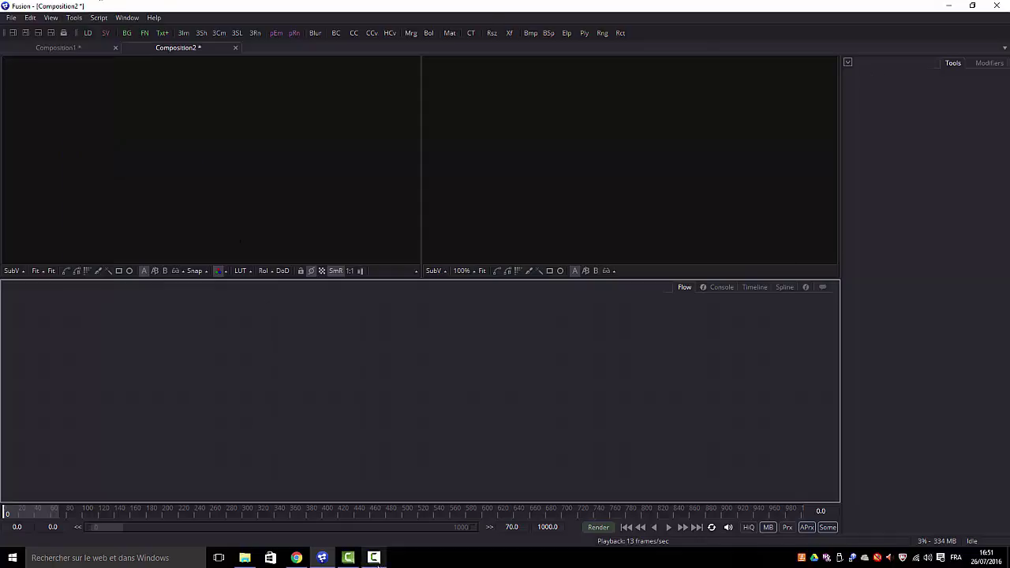
Step: Import the robot image sequence into the flow from rob010000.png in the seq_robot folder, and minimise both Explorer windows
left_click(245, 558)
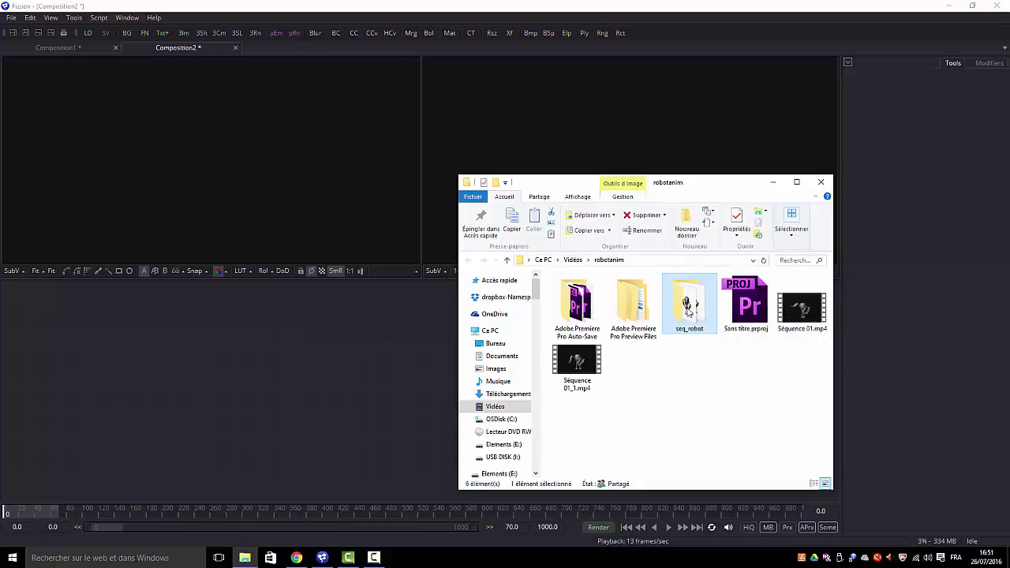
double_click(688, 310)
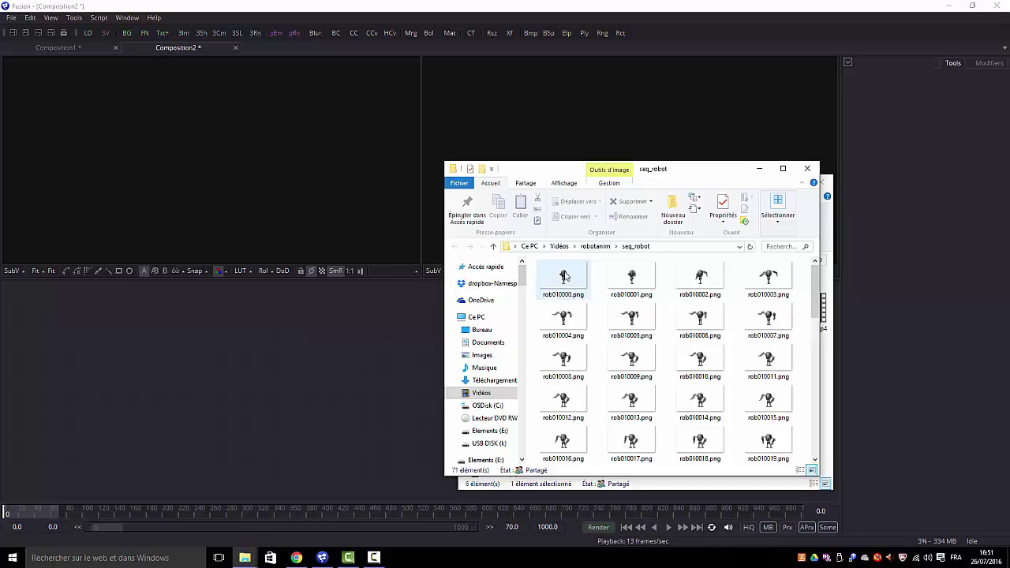
left_click(565, 276)
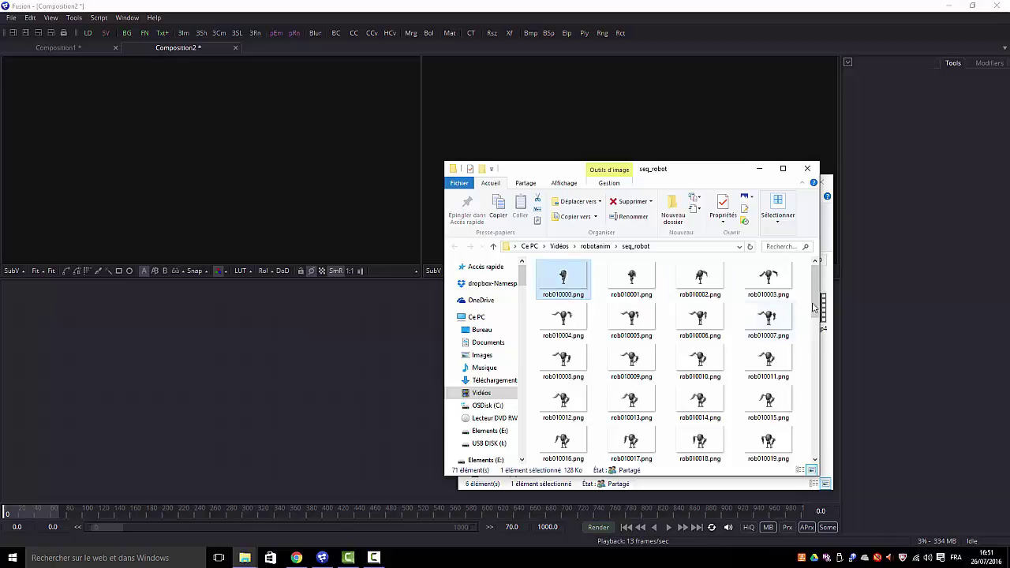
mouse_move(818, 296)
left_mouse_down()
mouse_move(823, 448)
mouse_move(817, 291)
left_mouse_up()
left_click_drag(552, 275, 271, 387)
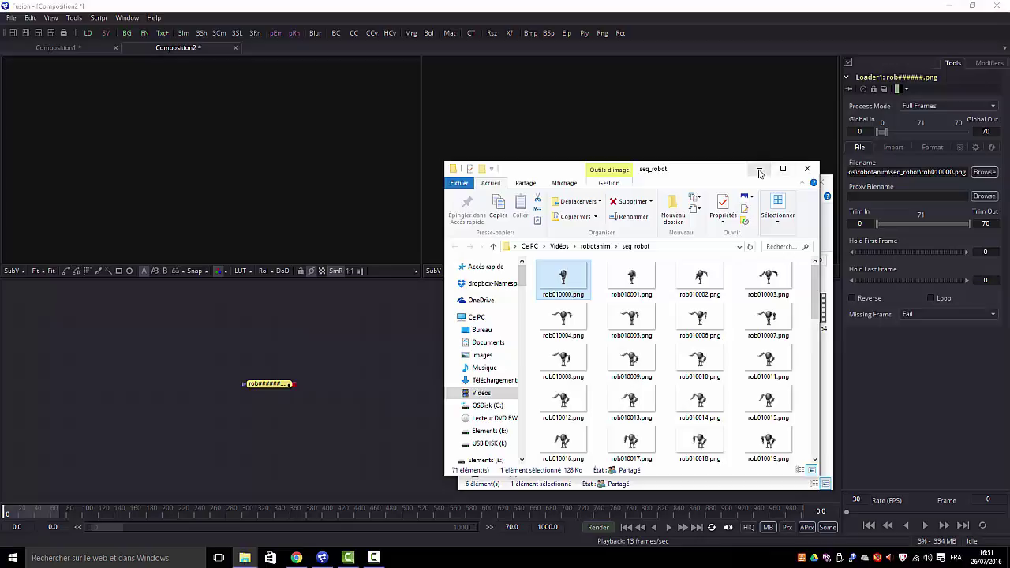
left_click(758, 172)
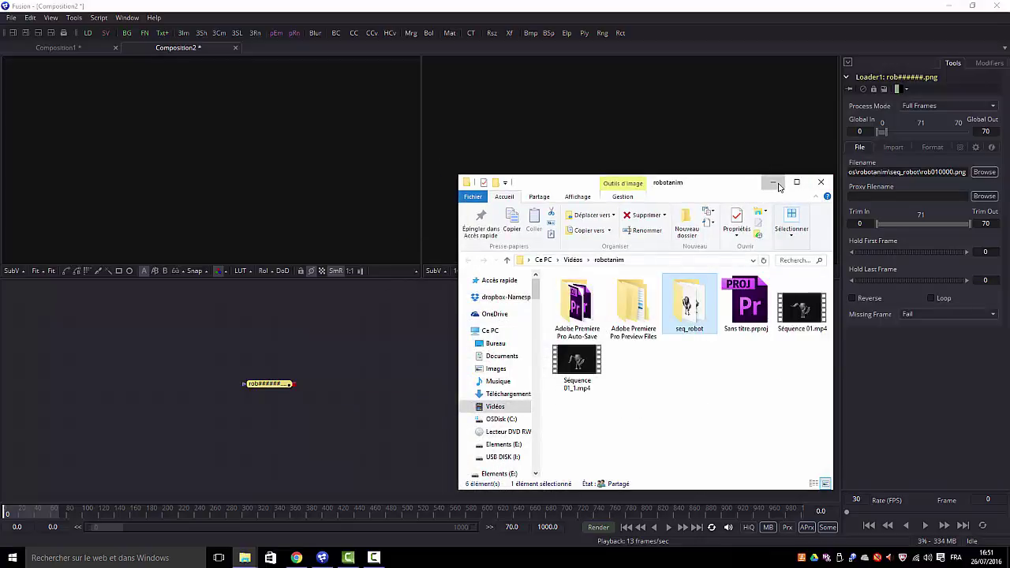
left_click(777, 186)
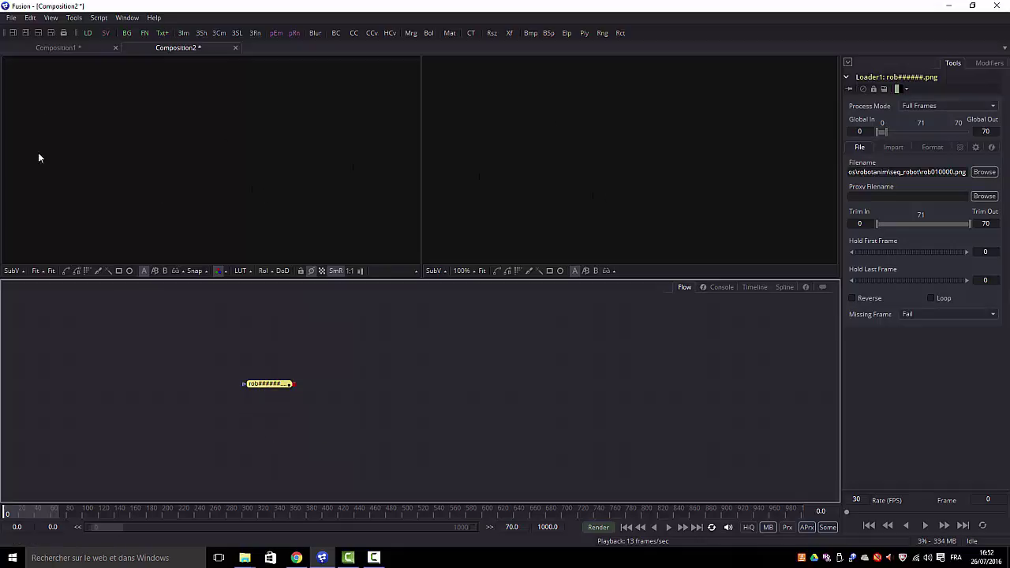
Step: Switch to a single-viewer layout and show the robot image sequence node in it
left_click(11, 35)
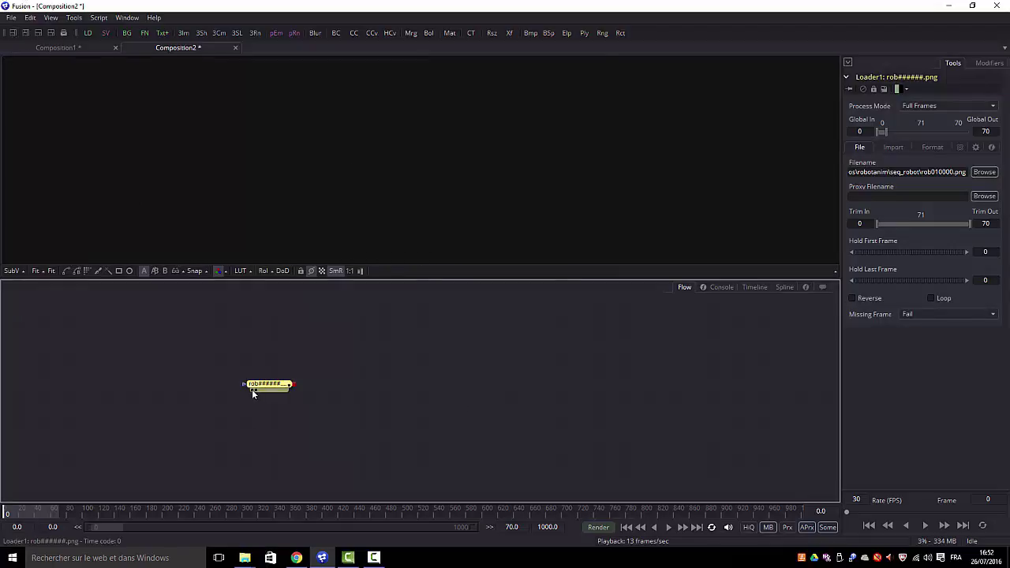
left_click(253, 390)
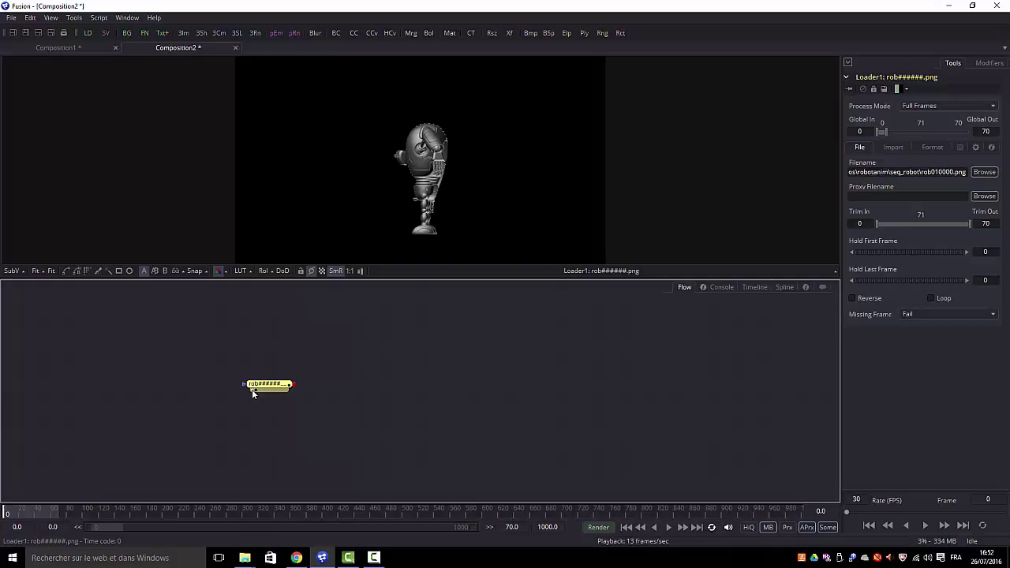
left_click(251, 390)
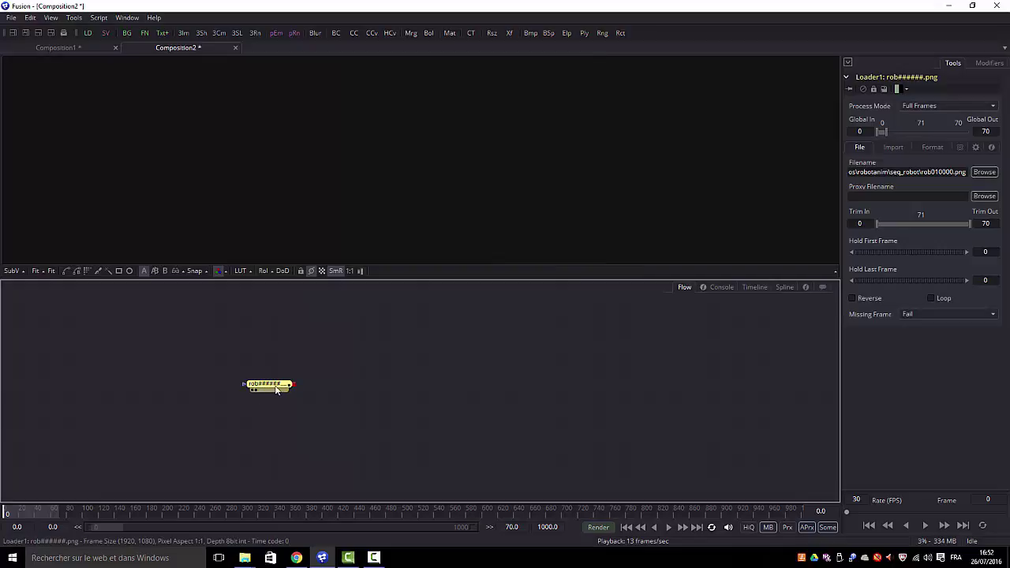
key("Delete")
key("ctrl+z")
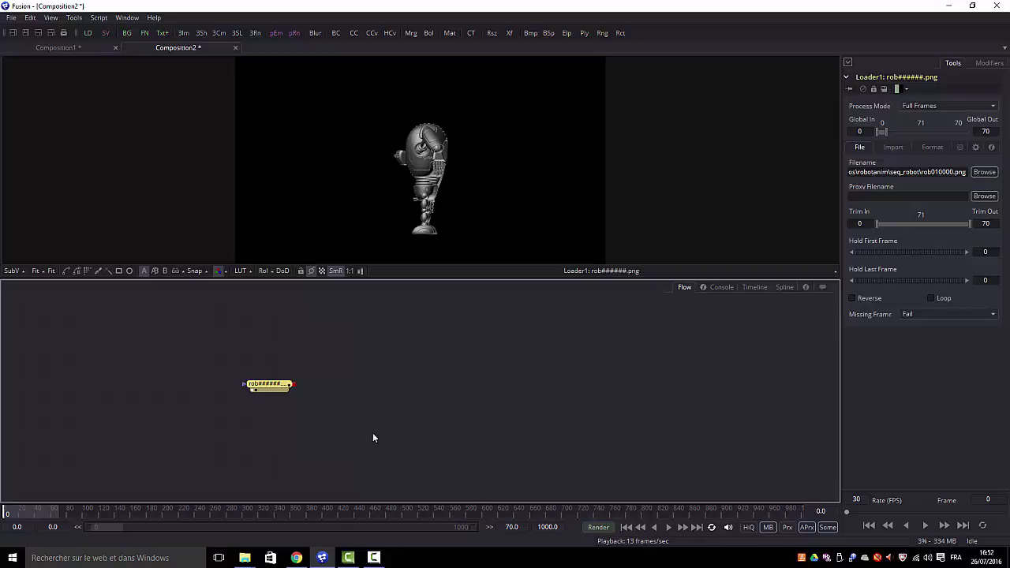
Step: Play back the robot animation and look through the Loader's process mode options
left_click(668, 528)
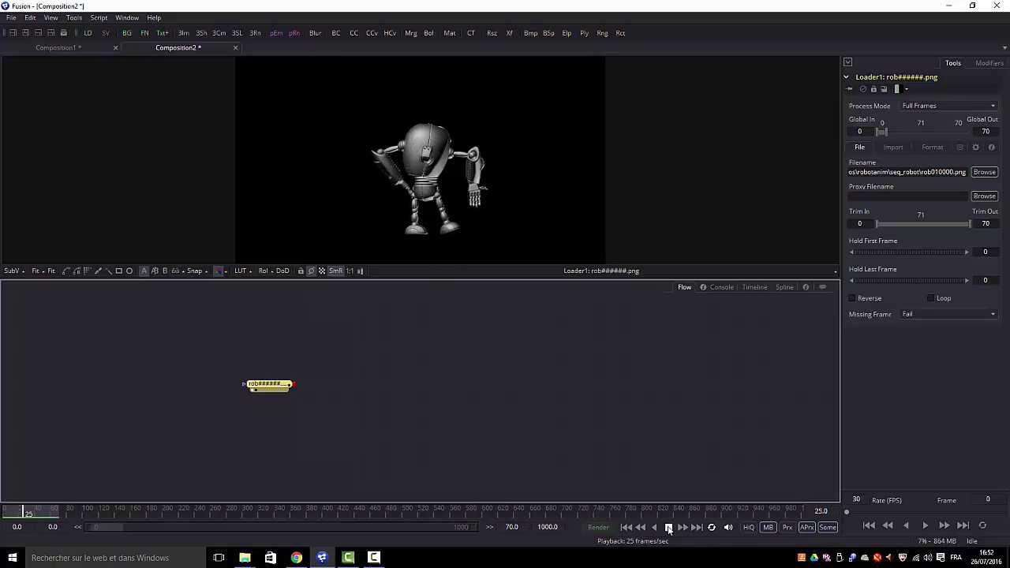
left_click(668, 528)
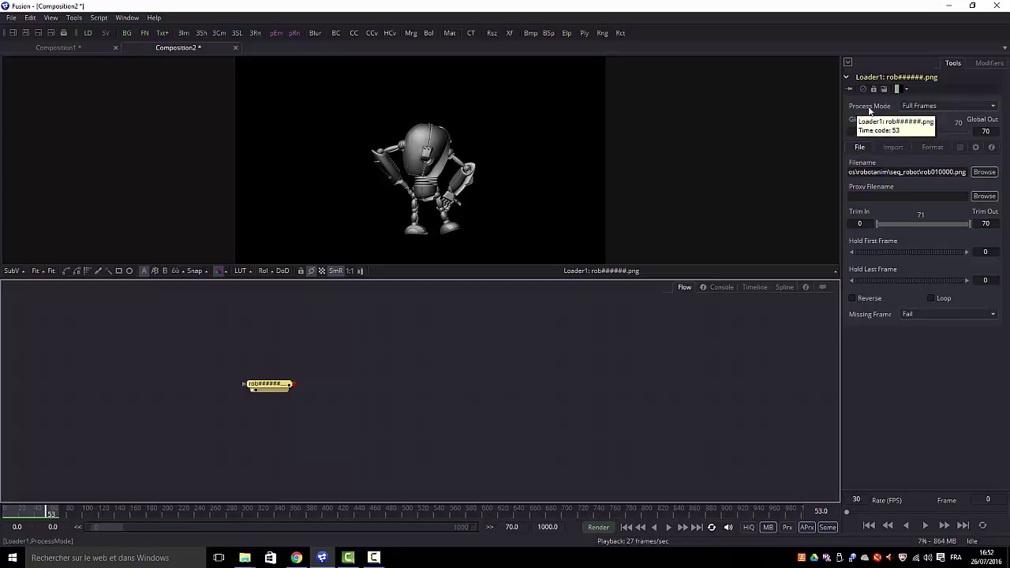
left_click(994, 109)
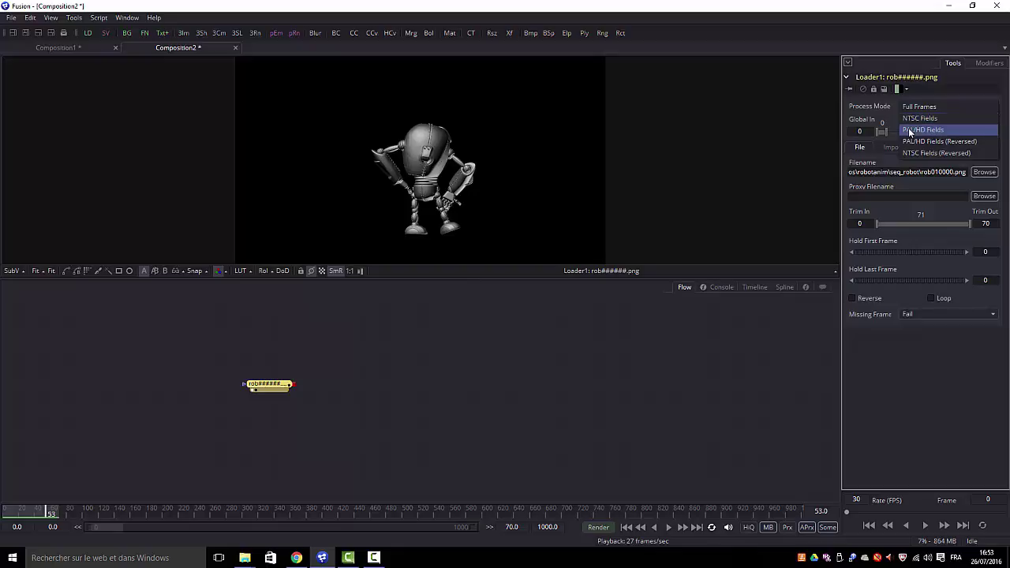
left_click(787, 338)
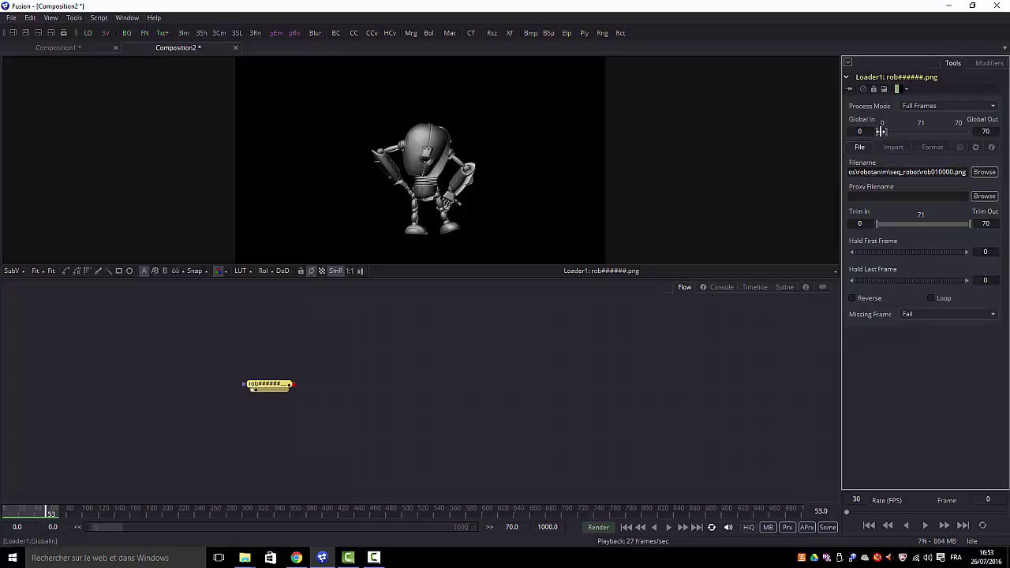
Step: Shift the Loader's global range to frames 241–311 and play the composition to check the new timing
left_click_drag(881, 131, 903, 131)
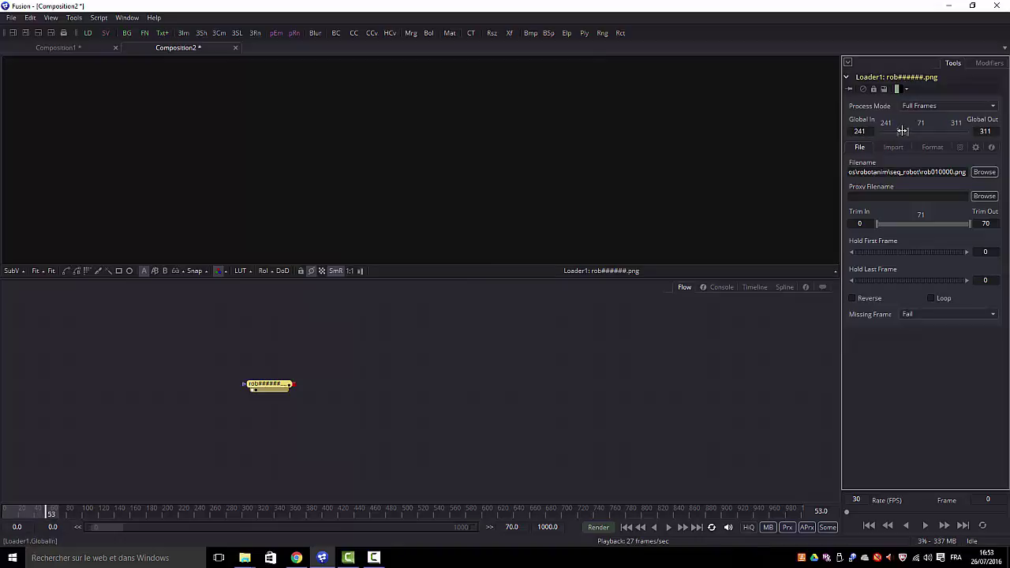
left_click_drag(902, 131, 902, 131)
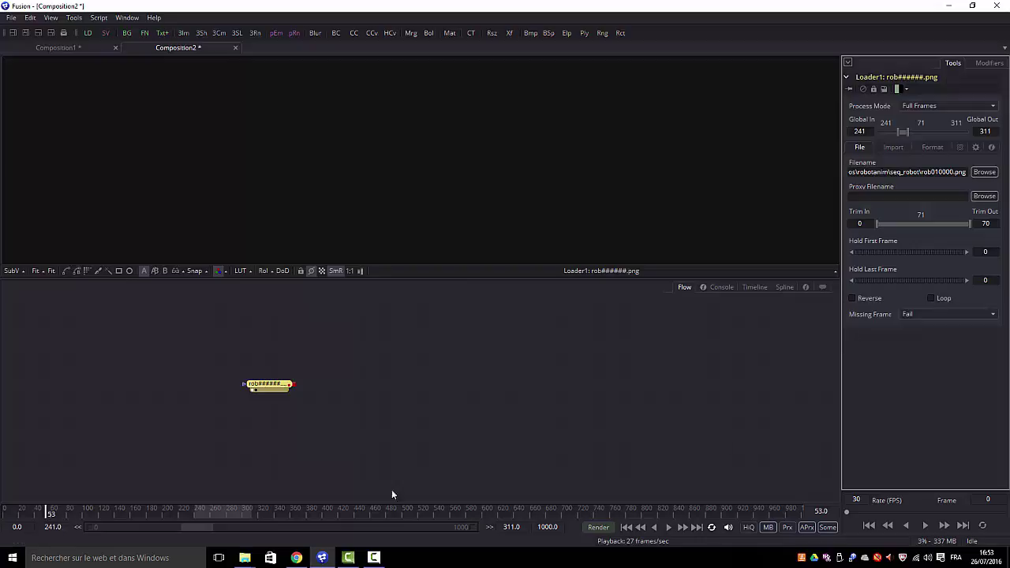
left_click_drag(45, 514, 2, 515)
left_click(669, 527)
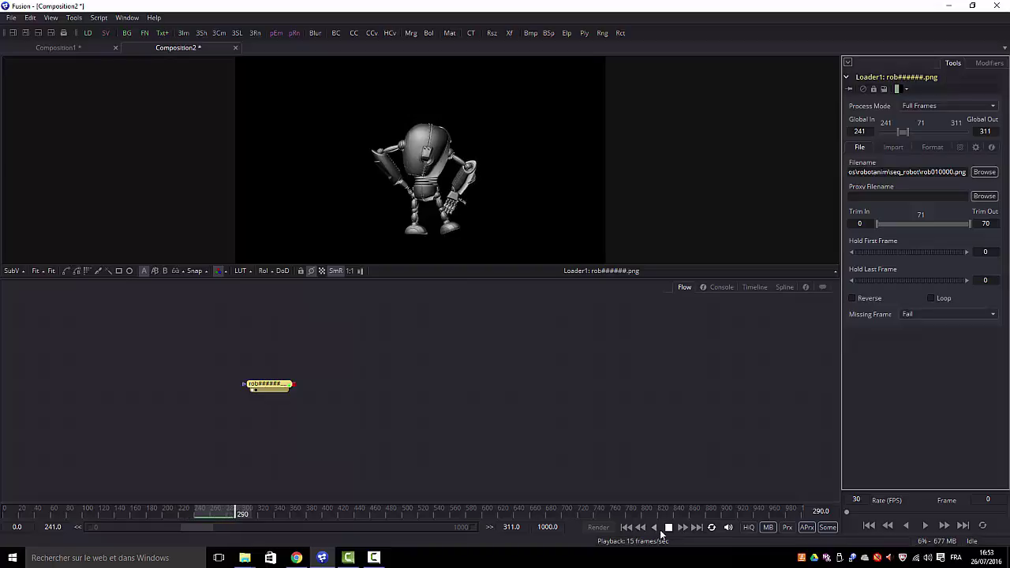
left_click(668, 527)
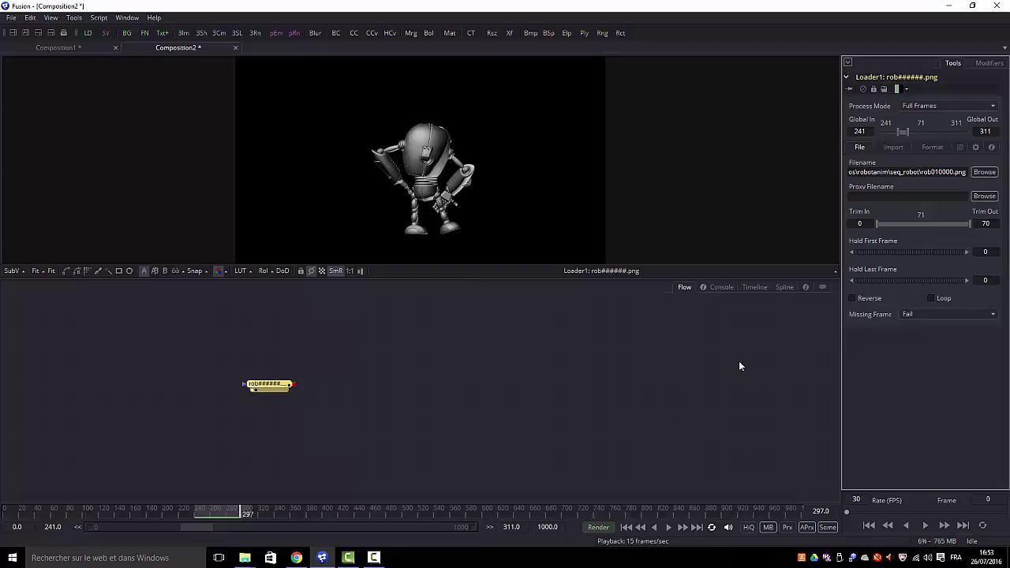
Step: Slide the robot clip along the timeline so it spans frames 2–72, and play back the animation
left_click(755, 286)
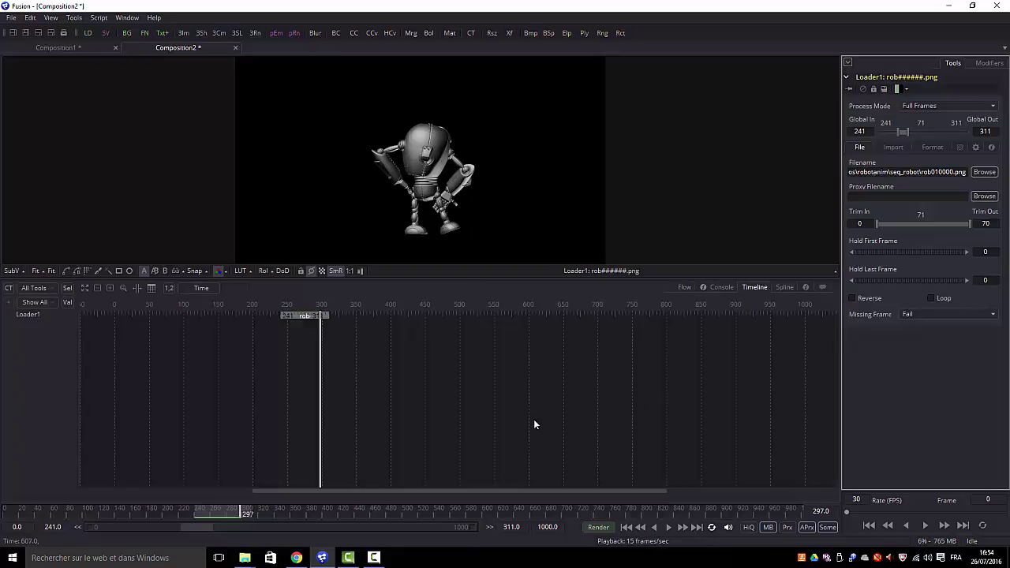
left_click(82, 310)
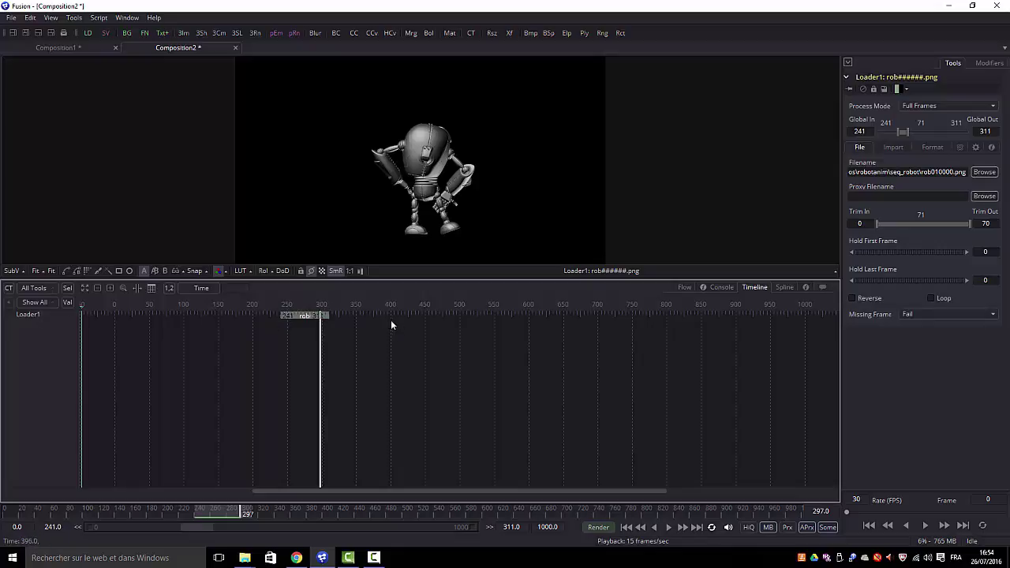
left_click(305, 316)
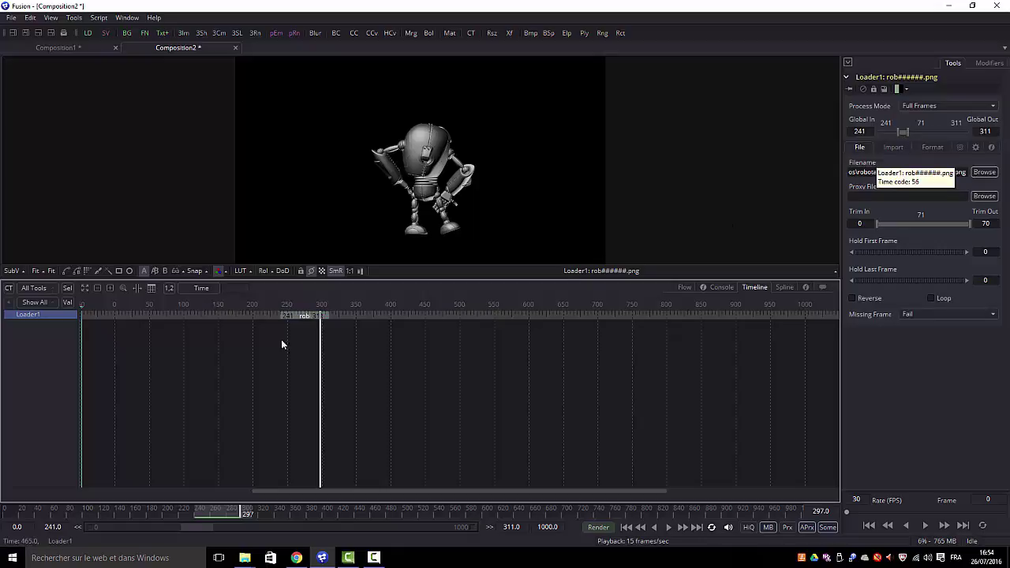
left_click_drag(304, 316, 114, 316)
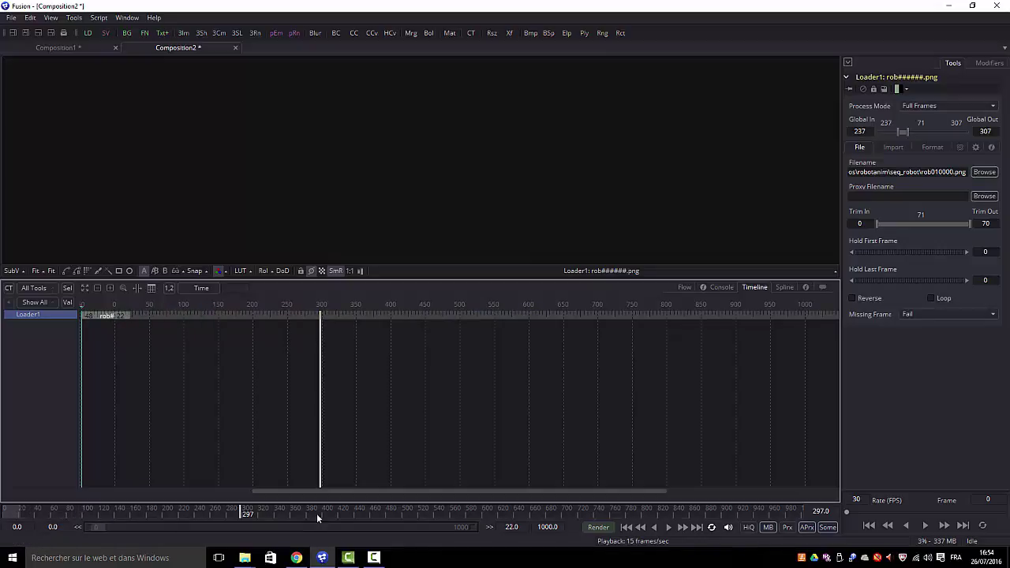
left_click_drag(266, 490, 49, 483)
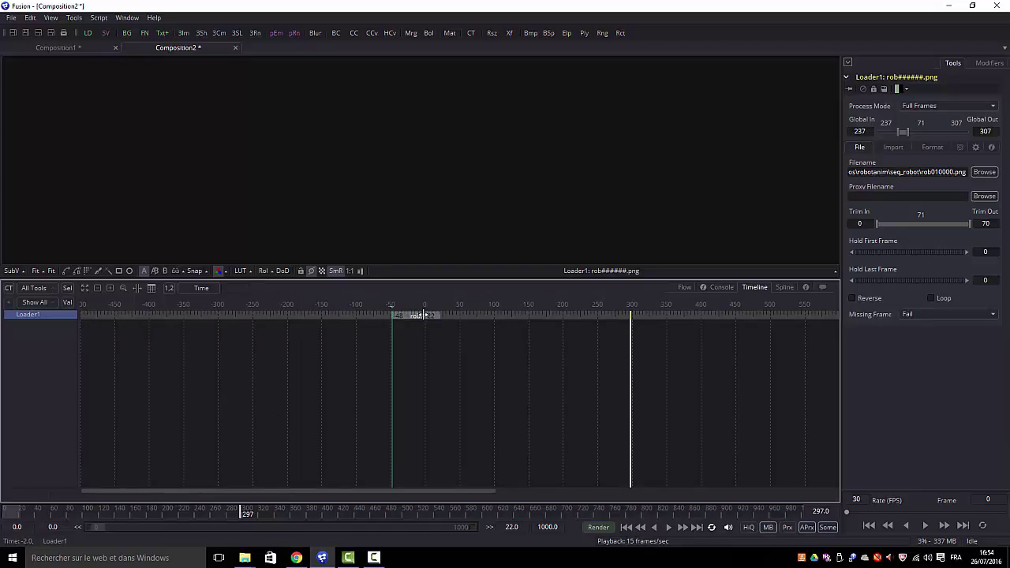
left_click_drag(424, 315, 458, 314)
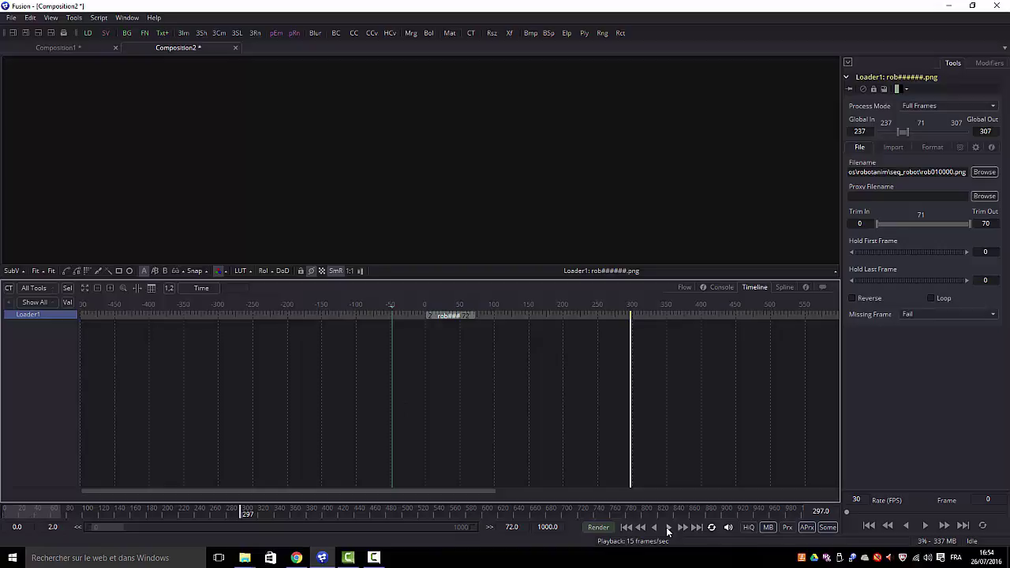
left_click(667, 527)
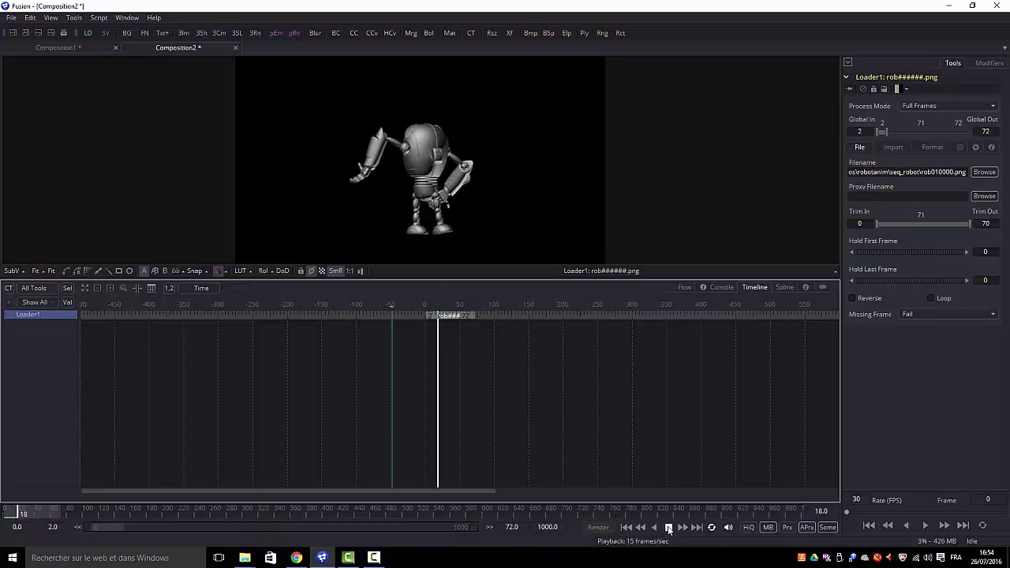
left_click(668, 527)
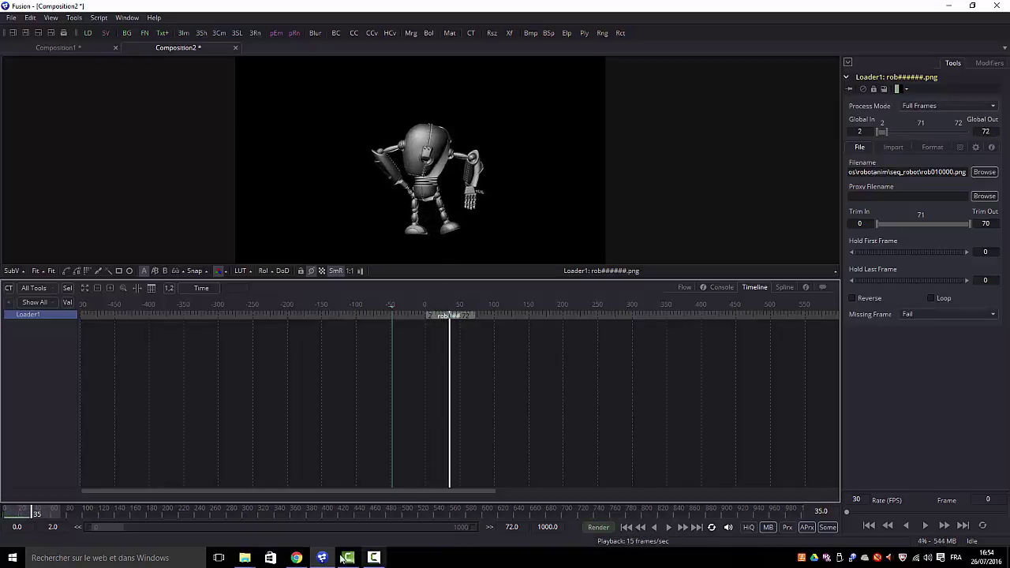
Step: Return to the node flow, set the Loader's Trim In to 10, and shift the trimmed range to frames 0–60
left_click(684, 287)
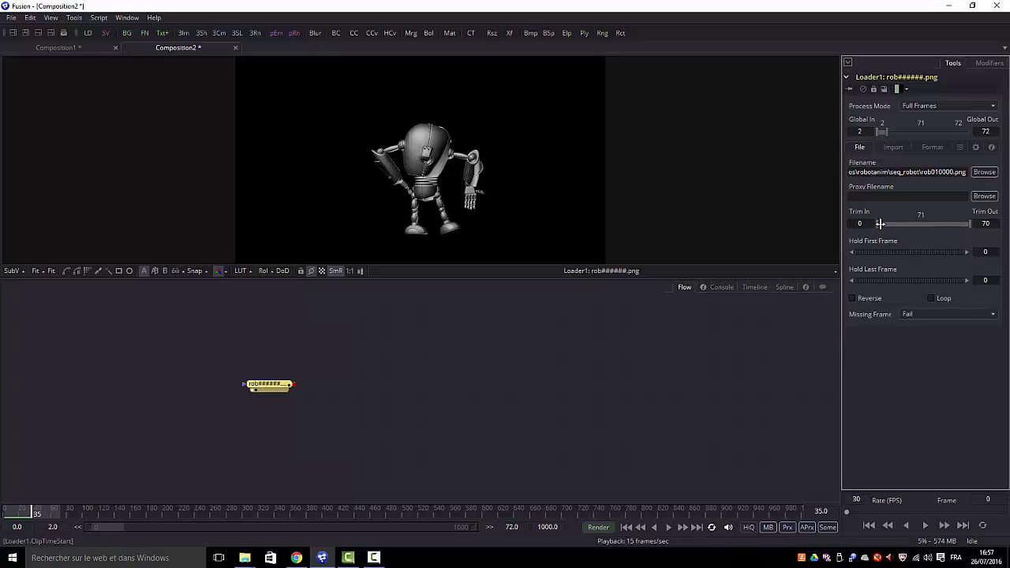
left_click_drag(875, 223, 878, 224)
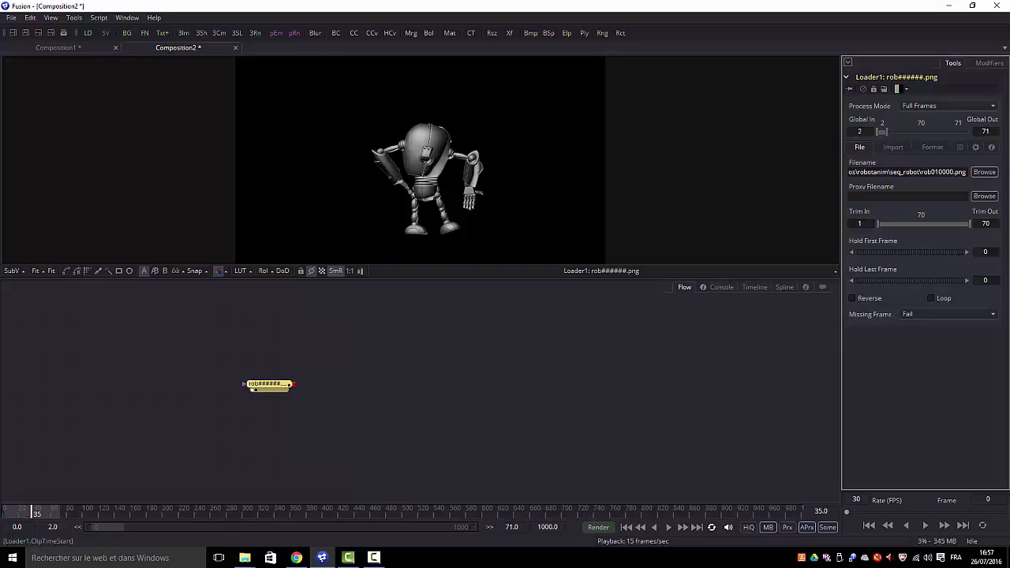
type("0")
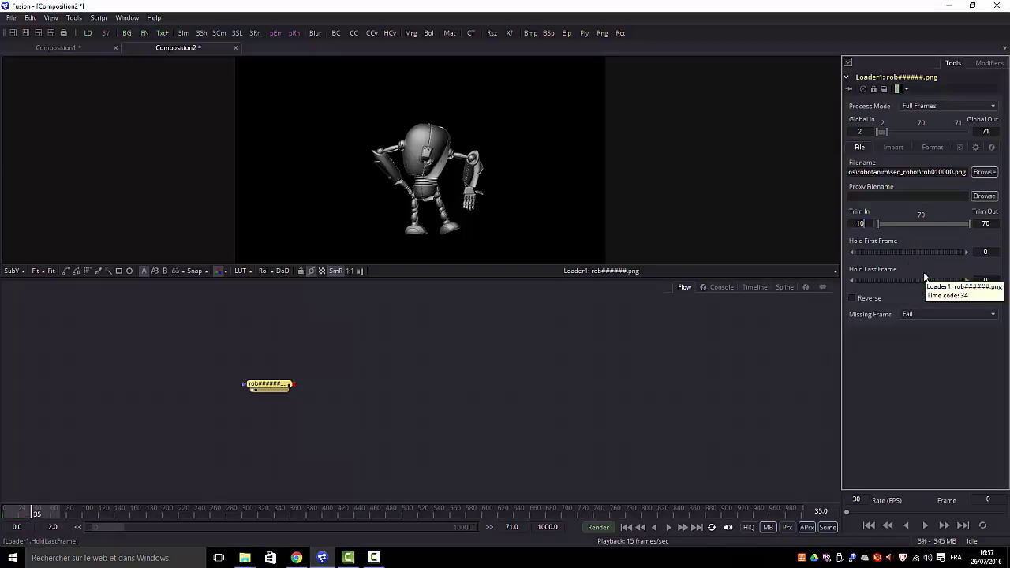
left_click(950, 242)
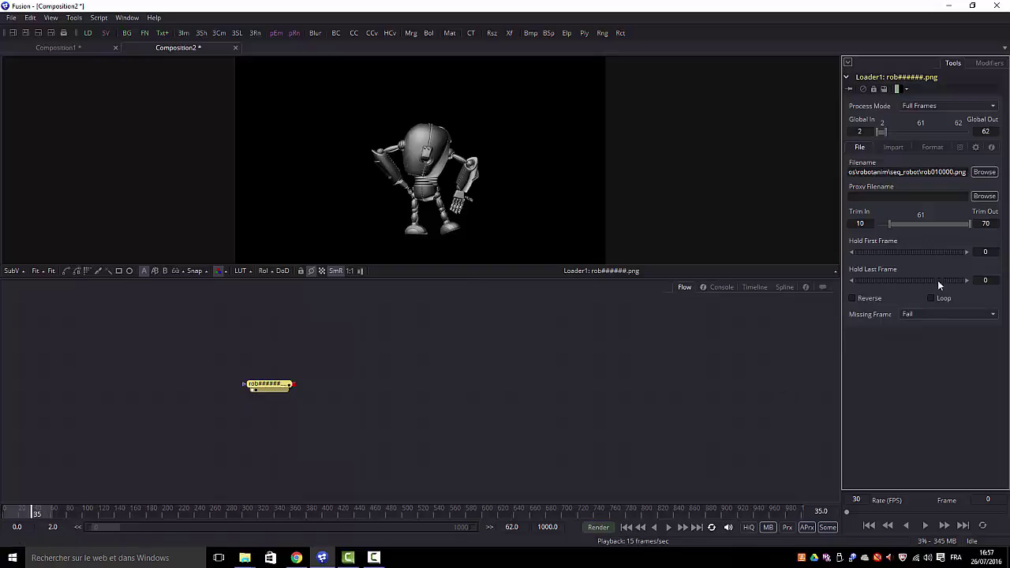
left_click_drag(890, 225, 878, 226)
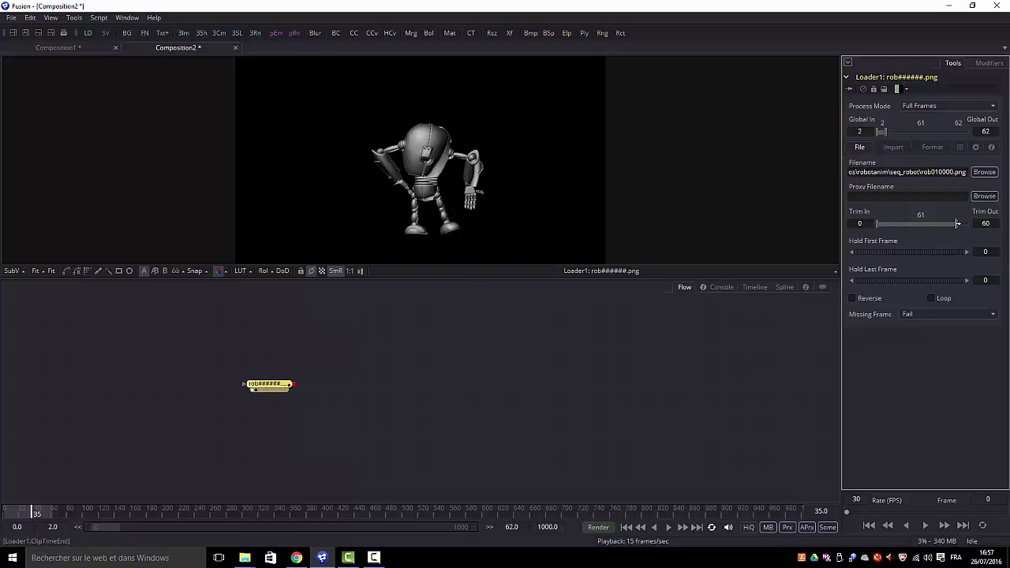
Step: Extend the Loader's trim range to the full sequence, with Trim In at 0 and Trim Out at 70
left_click_drag(958, 224, 934, 225)
left_click_drag(935, 226, 970, 232)
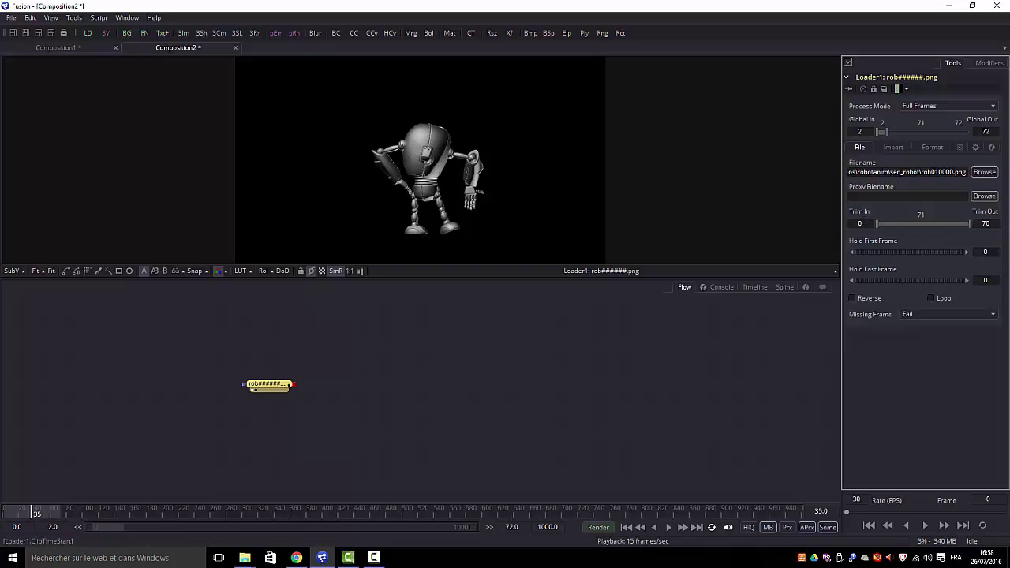
mouse_move(876, 224)
left_mouse_down()
mouse_move(890, 224)
mouse_move(876, 223)
left_mouse_up()
mouse_move(972, 223)
left_mouse_down()
mouse_move(945, 226)
mouse_move(971, 224)
left_mouse_up()
Step: Hold the Loader's first frame for 10 frames and play the composition from frame 0
type("1")
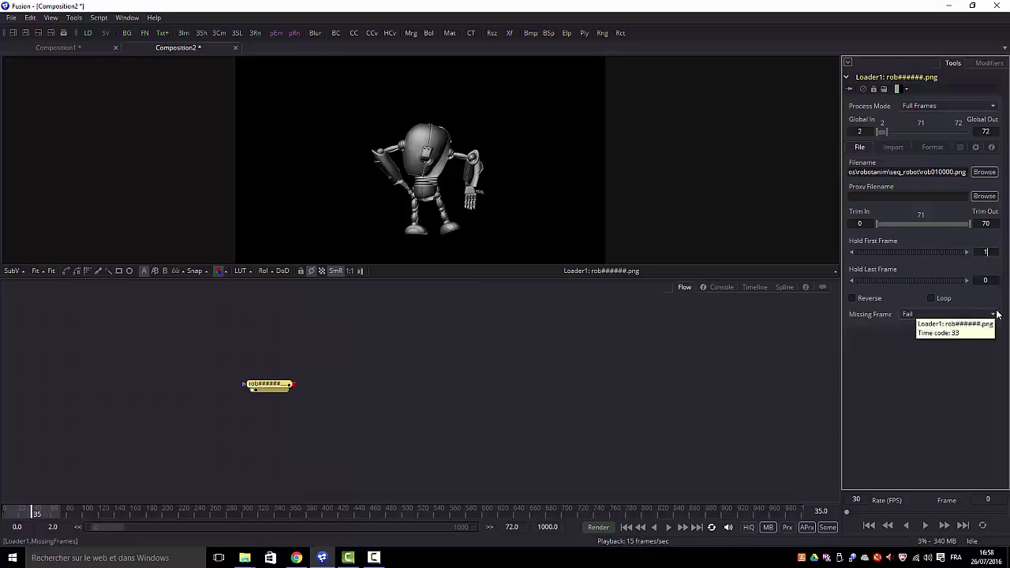
type("0")
key("Return")
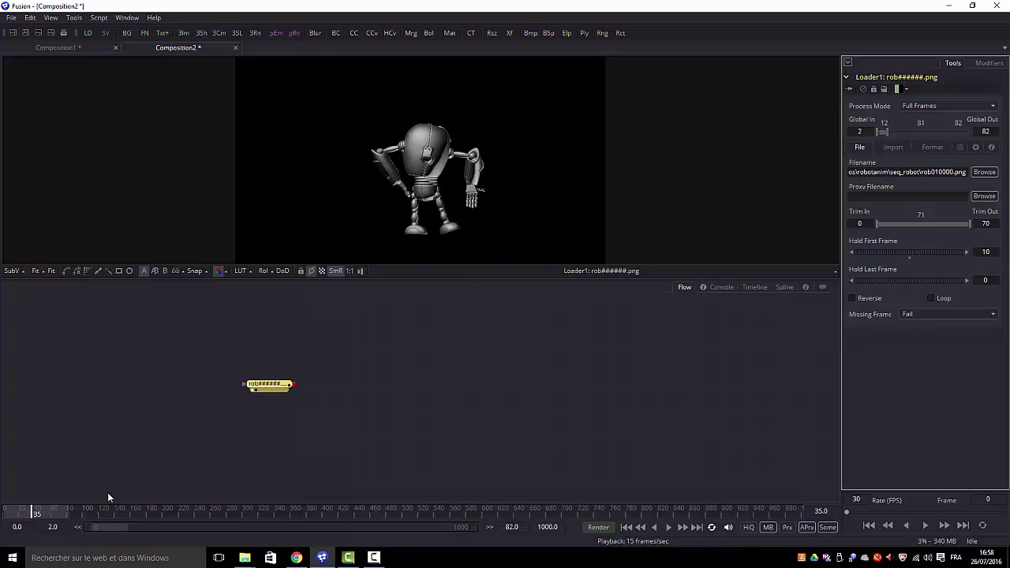
left_click(4, 513)
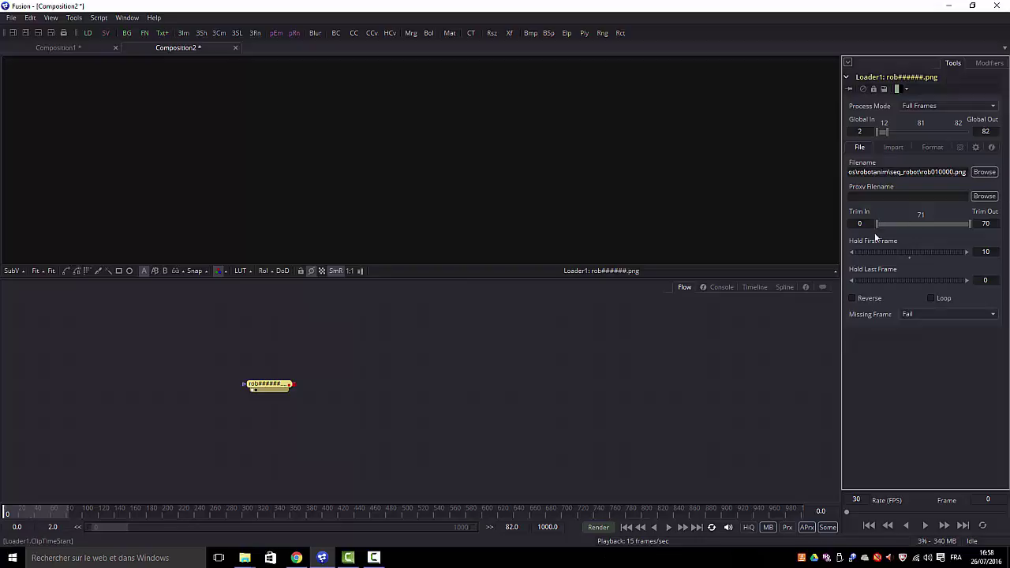
left_click(669, 527)
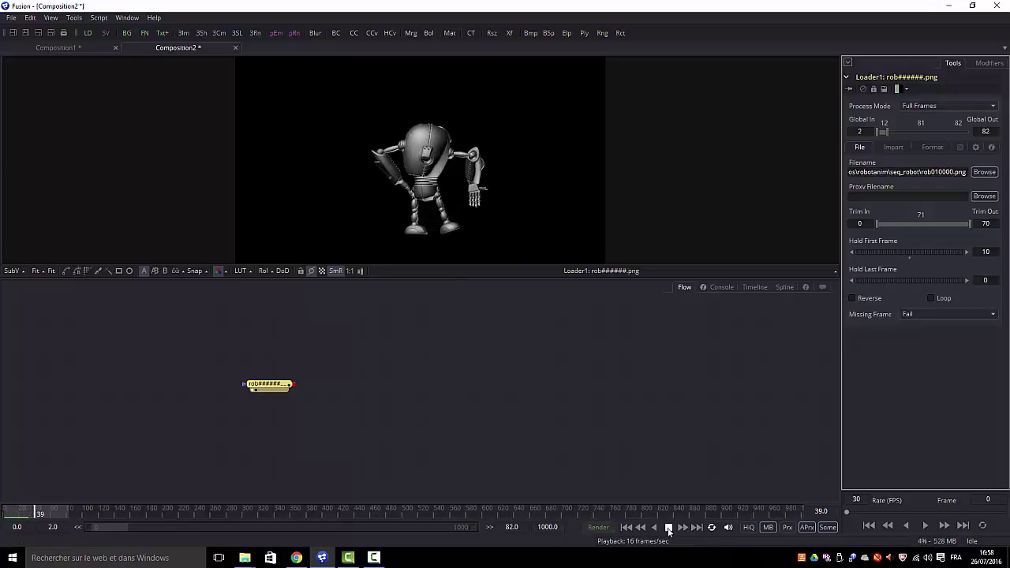
left_click(668, 527)
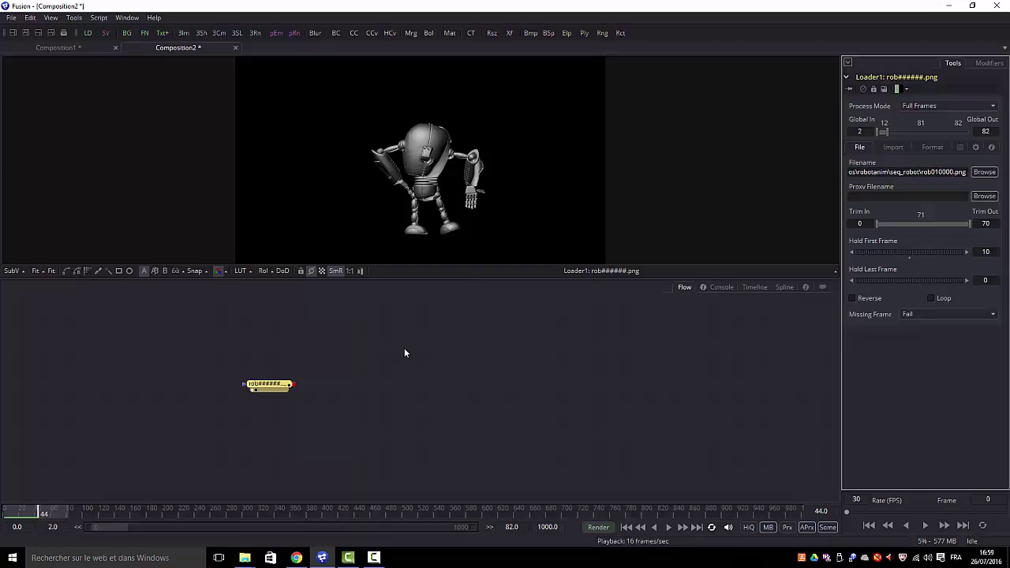
Step: Set Hold First Frame to 25 and play the animation to check the longer hold
left_click(985, 252)
type("25")
key("Return")
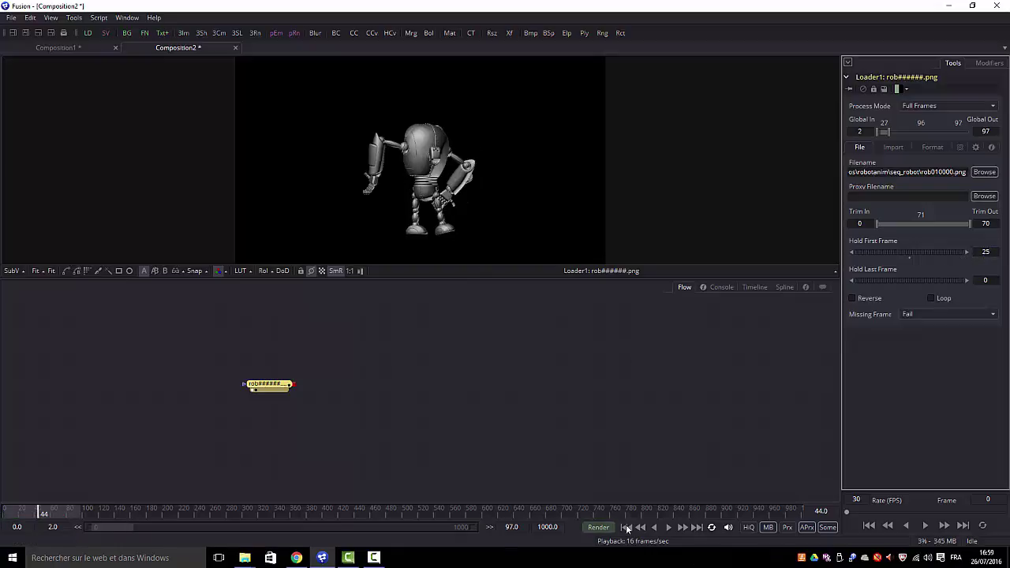
left_click(668, 527)
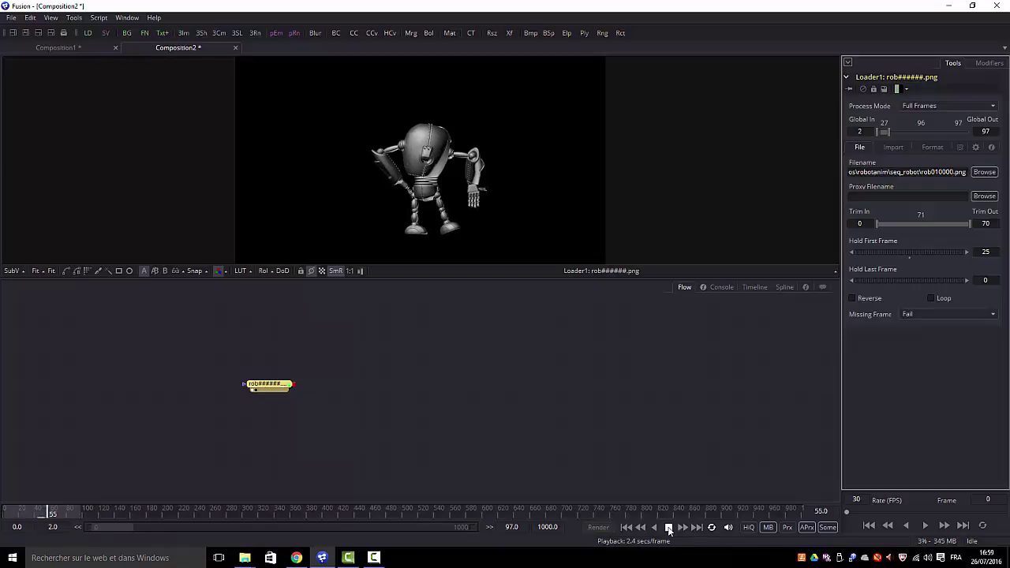
left_click(668, 527)
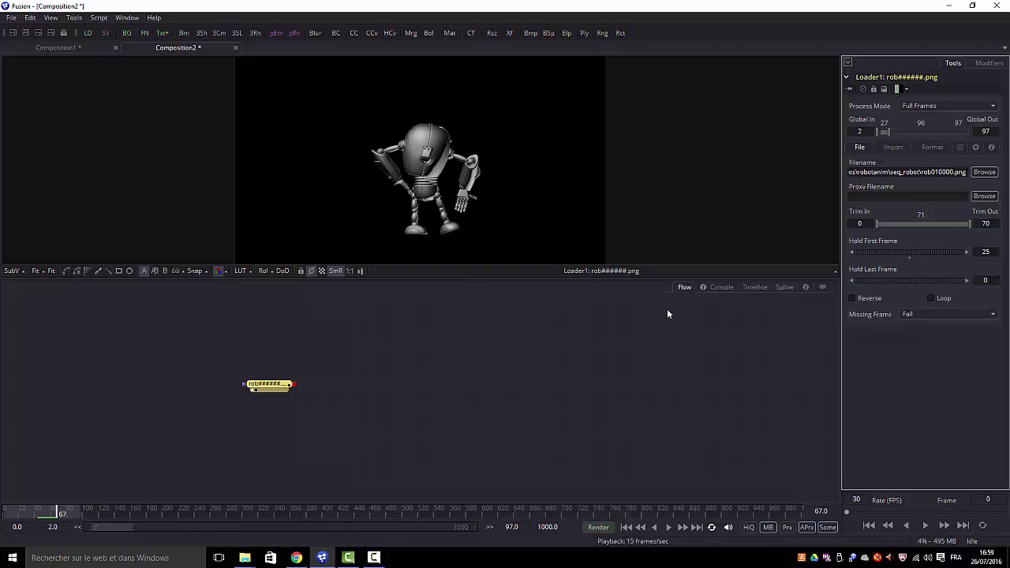
Step: Reset the Loader's Hold First Frame to 0
left_click(985, 251)
type("0")
key("Return")
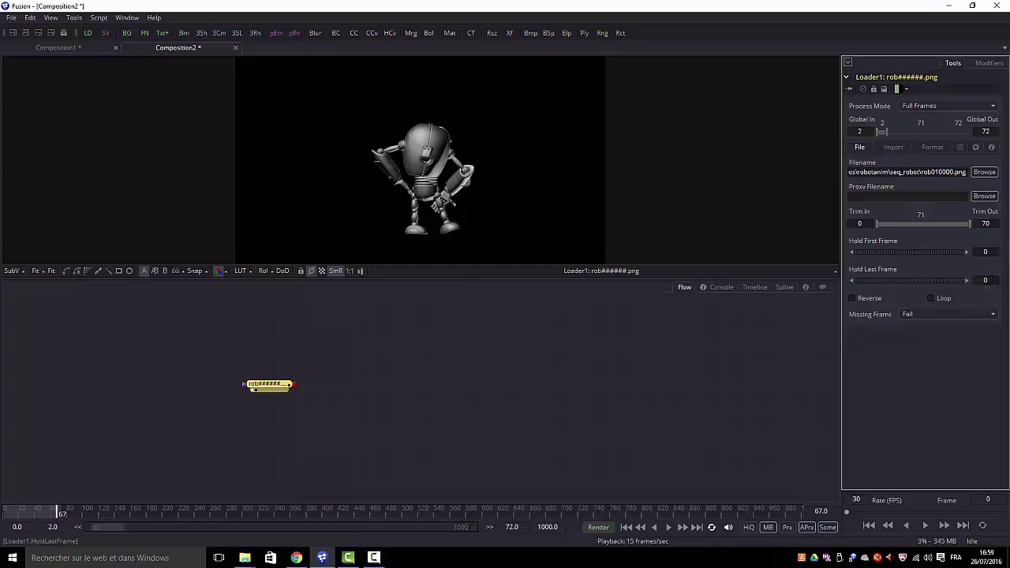
Step: Set Hold Last Frame to 150 and play the composition from near its start
left_click(985, 280)
type("150")
key("Return")
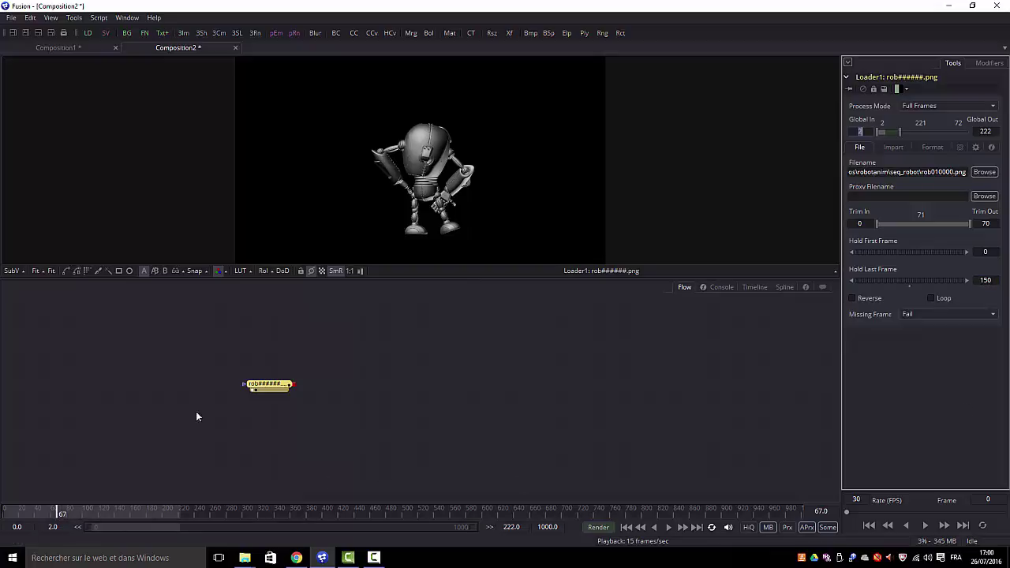
left_click_drag(56, 509, 11, 510)
left_click(667, 527)
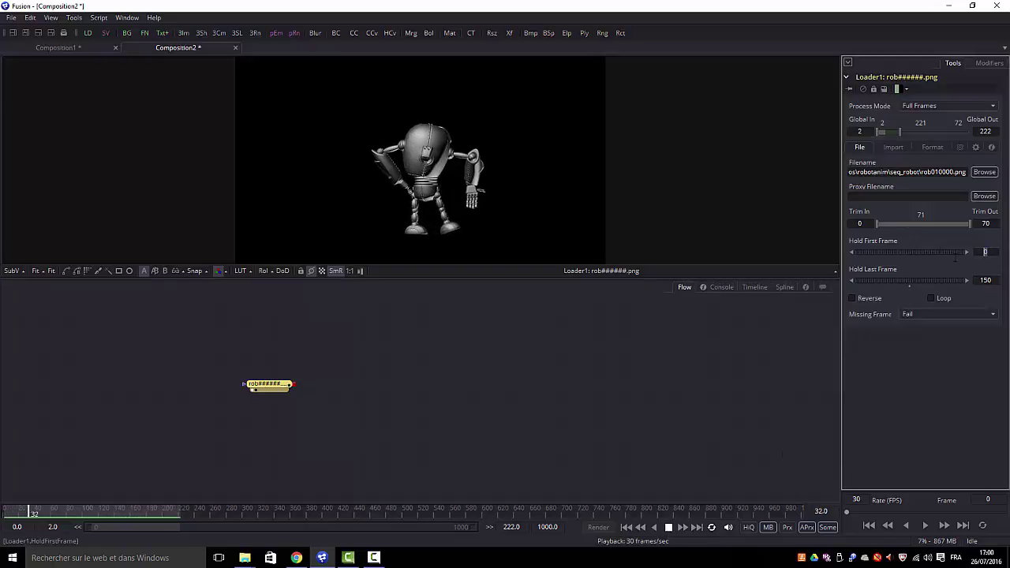
Step: Set Hold First Frame to 150 as well and watch the playback with both holds applied
left_click(985, 252)
type("150")
key("Tab")
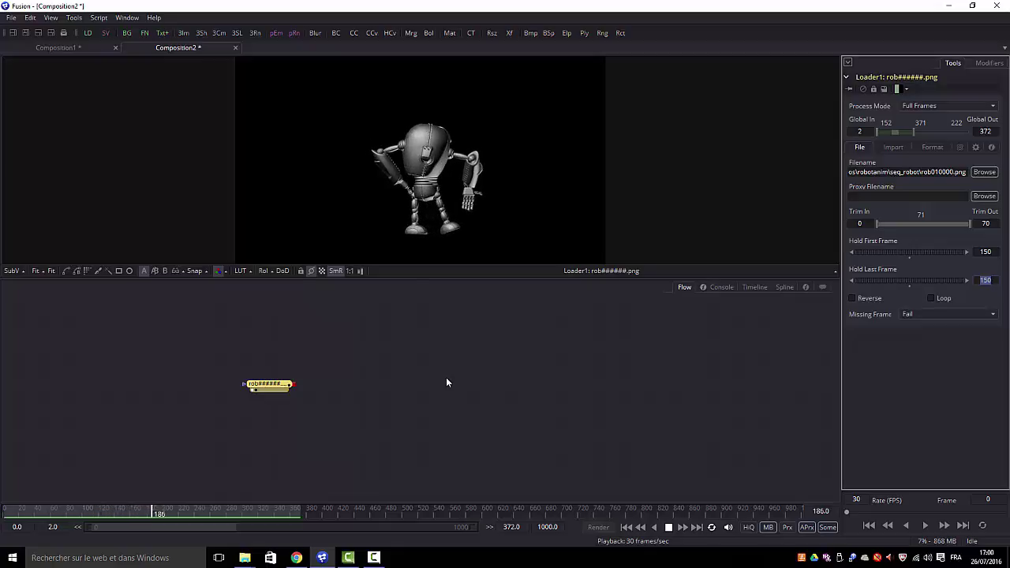
left_click(744, 359)
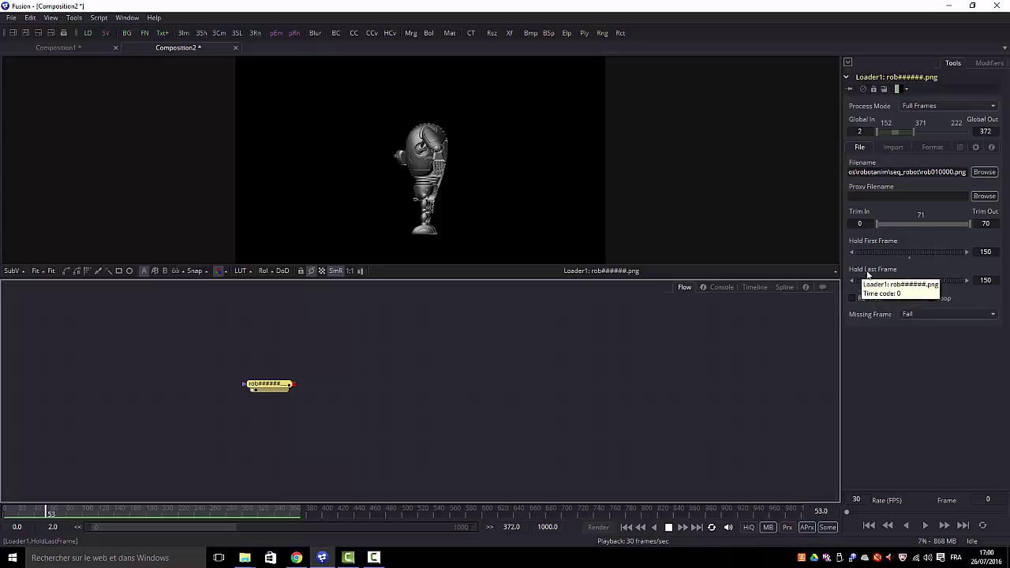
left_click(383, 471)
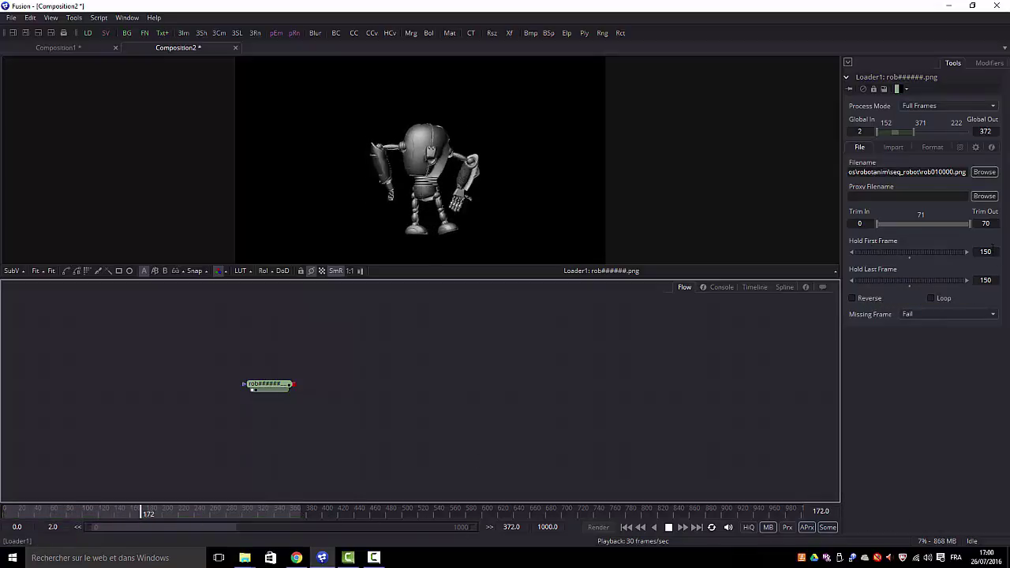
Step: Reset both Hold First Frame and Hold Last Frame to 0 on the Loader
left_click(982, 252)
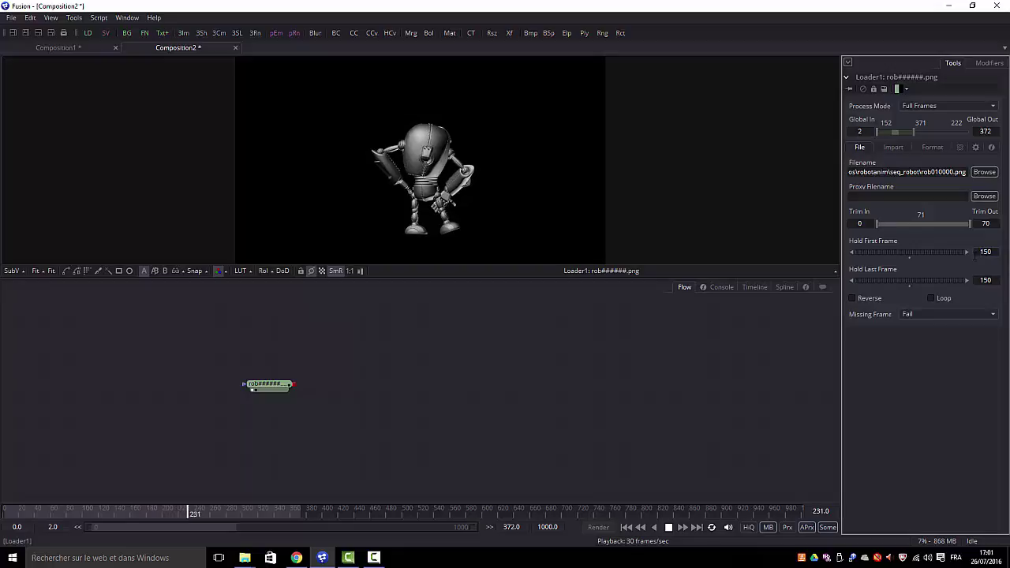
type("0")
key("Delete")
key("Delete")
key("Delete")
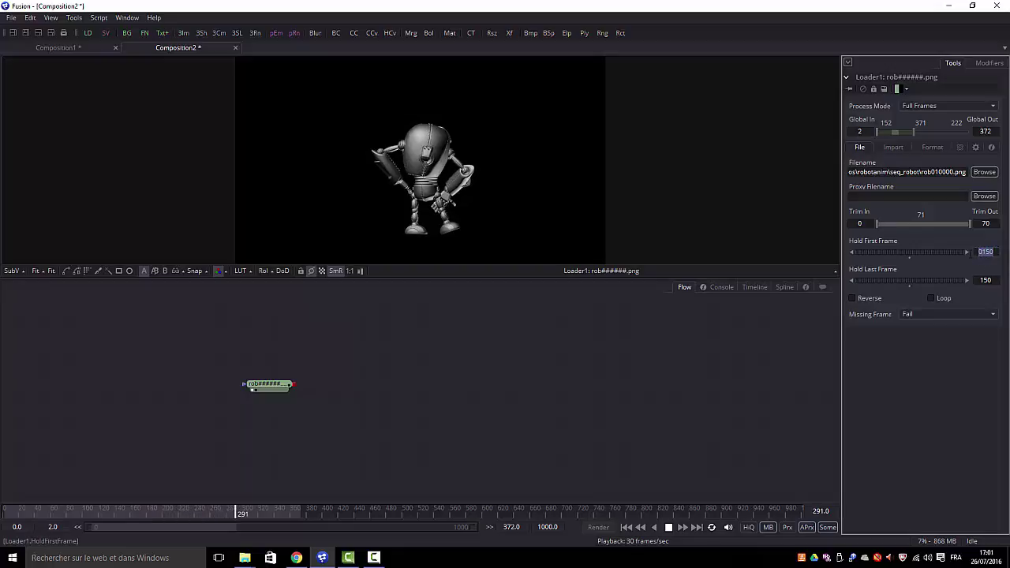
key("Return")
left_click(986, 280)
type("0")
key("Delete")
key("Delete")
key("Delete")
key("Return")
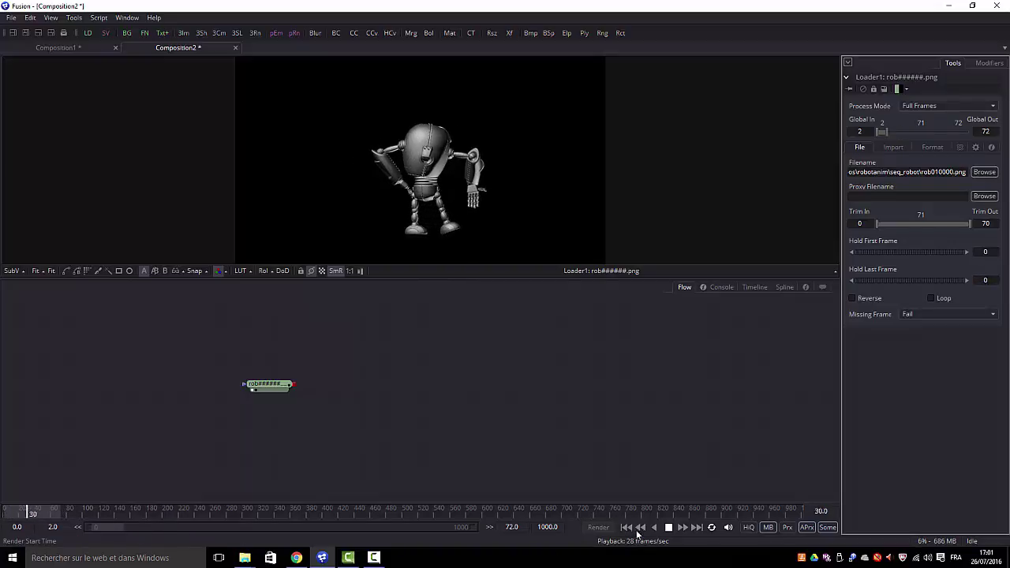
Step: Enable Reverse on the Loader and play the robot sequence backwards from frame 2
key("space")
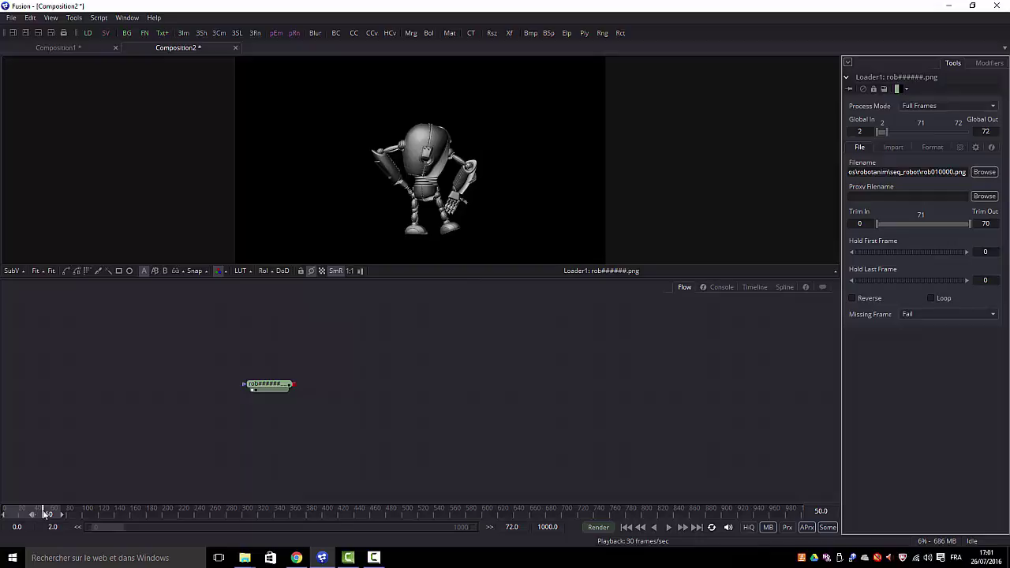
left_click_drag(45, 513, 4, 515)
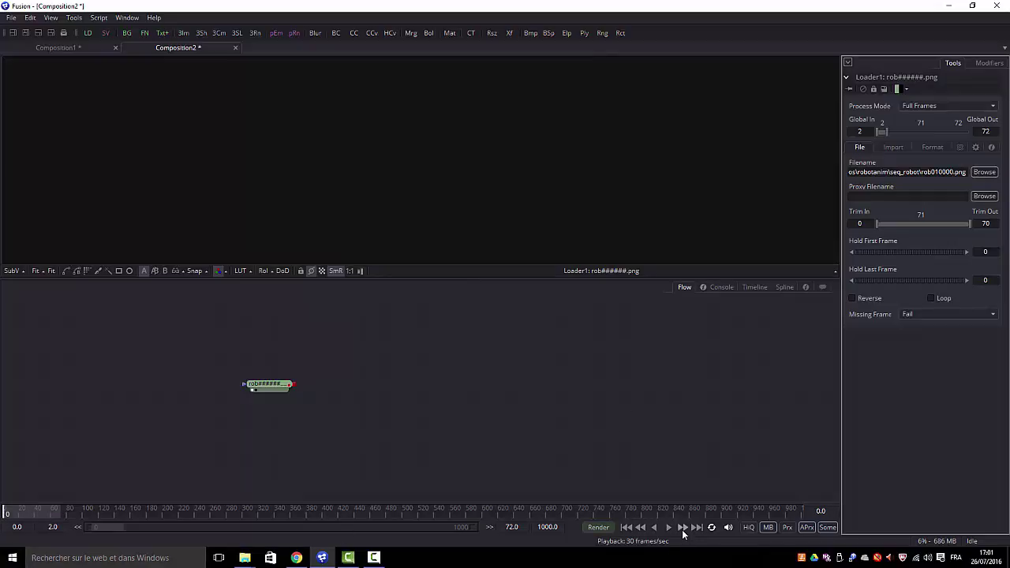
left_click(682, 527)
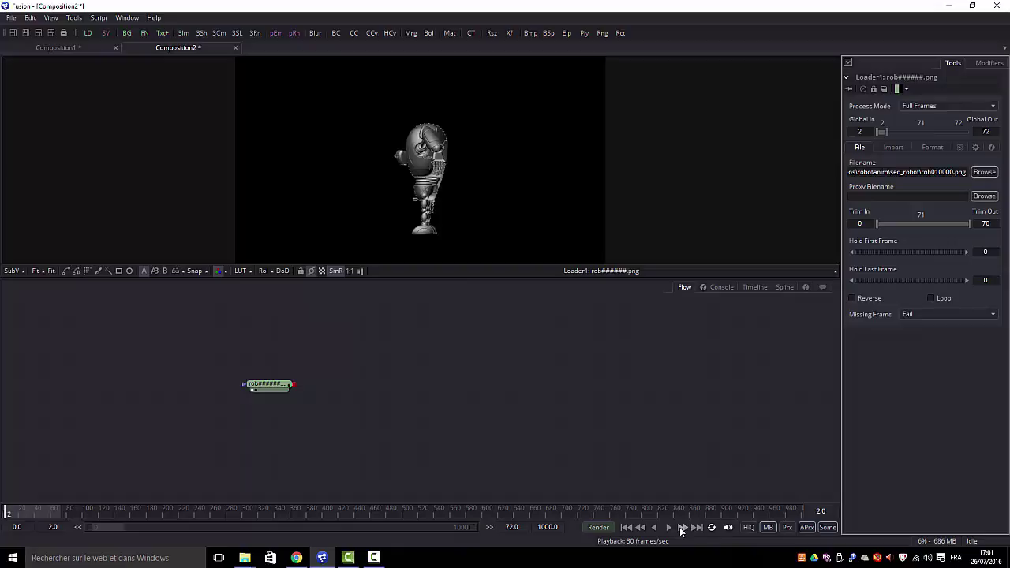
left_click(852, 298)
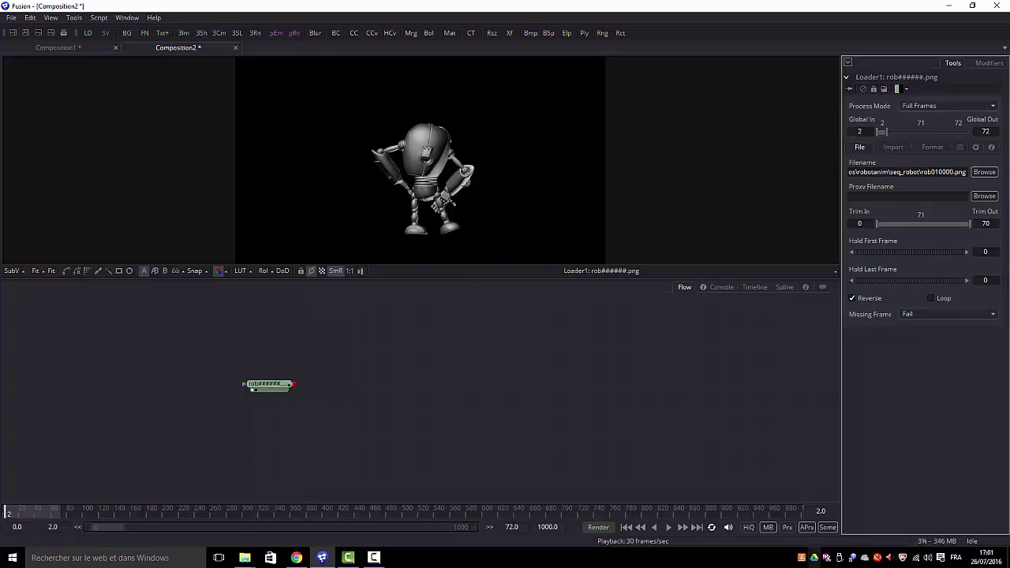
left_click(669, 529)
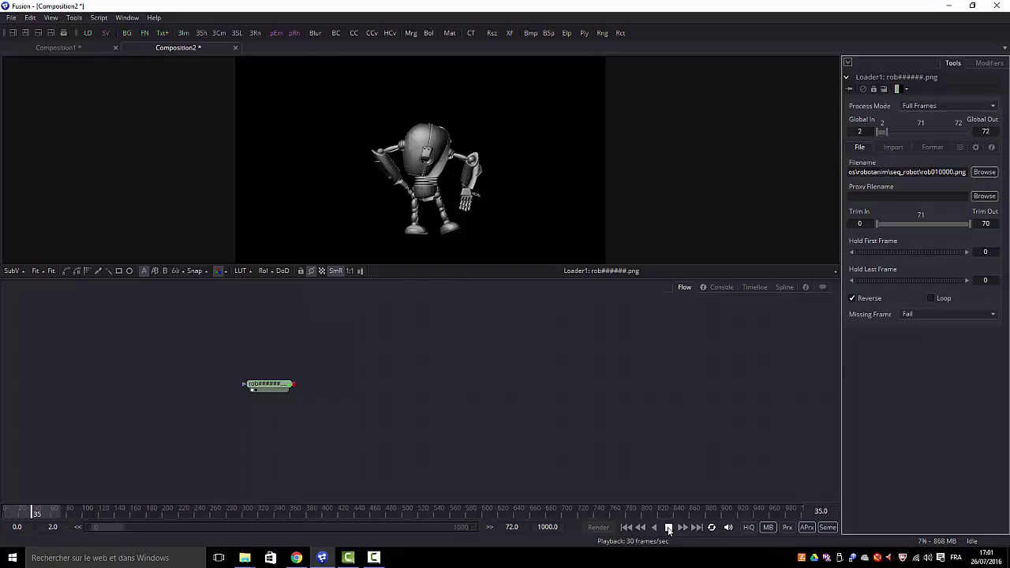
left_click(668, 528)
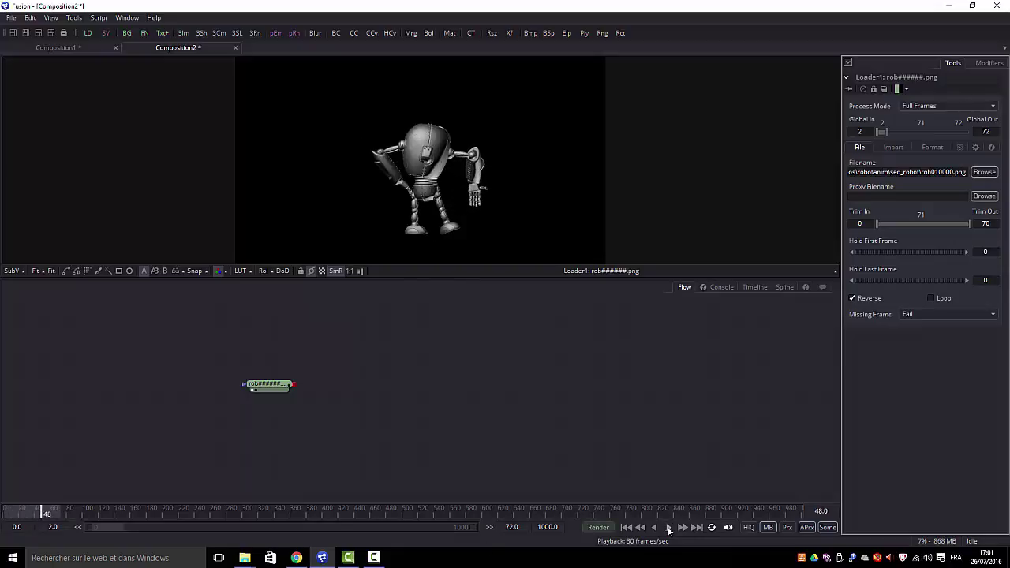
Step: Turn off Reverse, enable Loop on the Loader, and play the repeating animation from frame 0
left_click(853, 299)
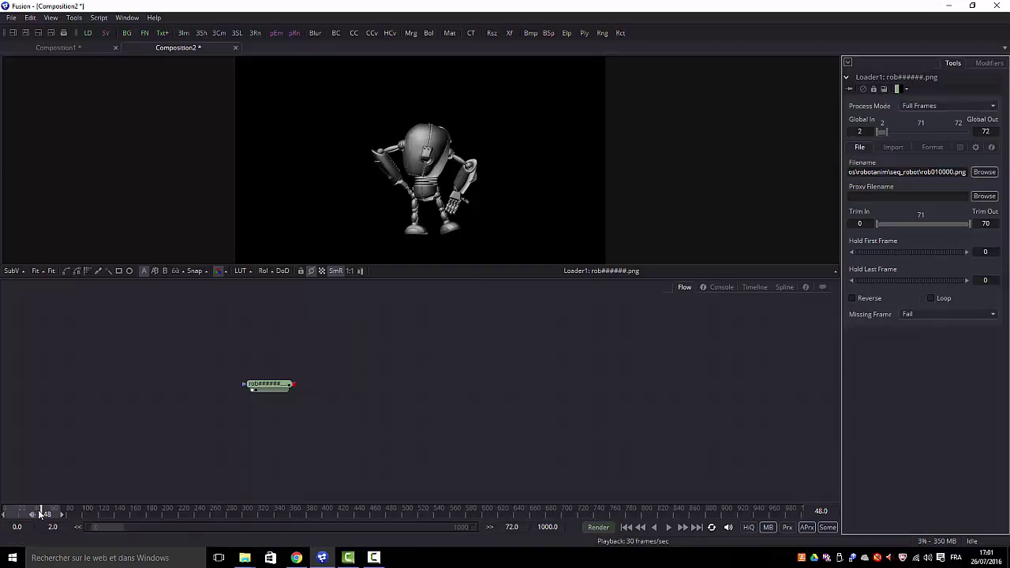
left_click_drag(43, 512, 2, 522)
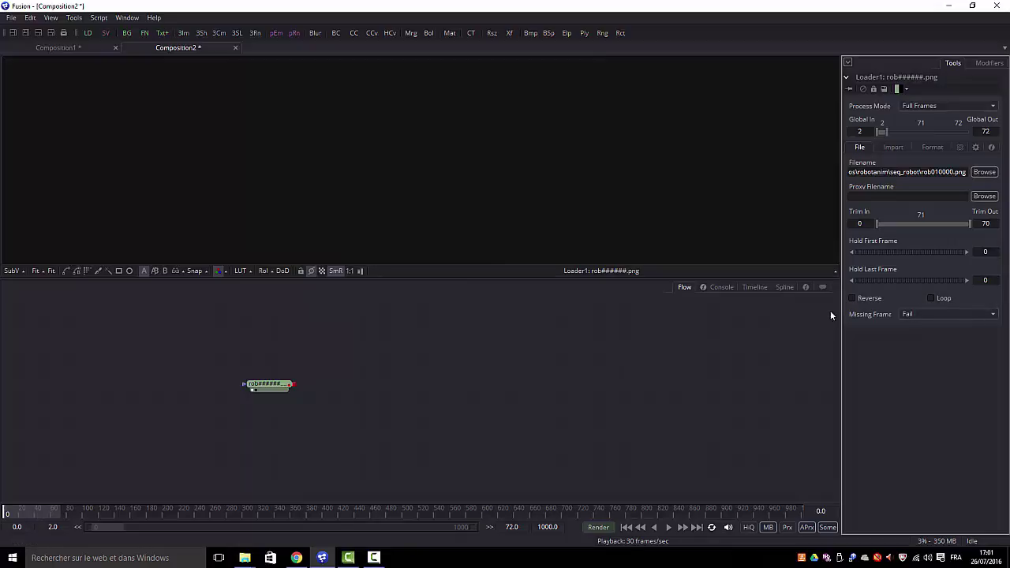
left_click(930, 299)
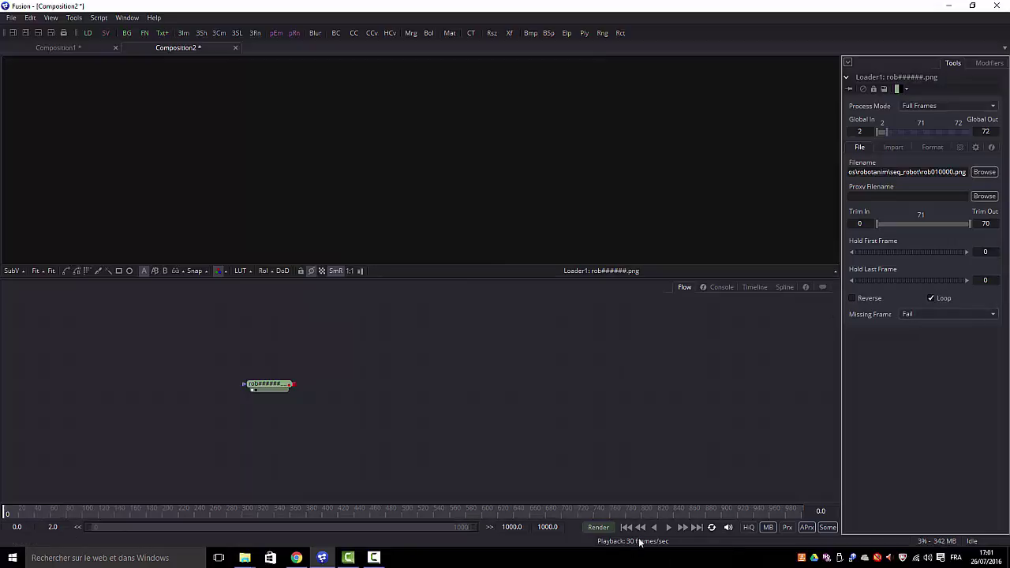
left_click(669, 528)
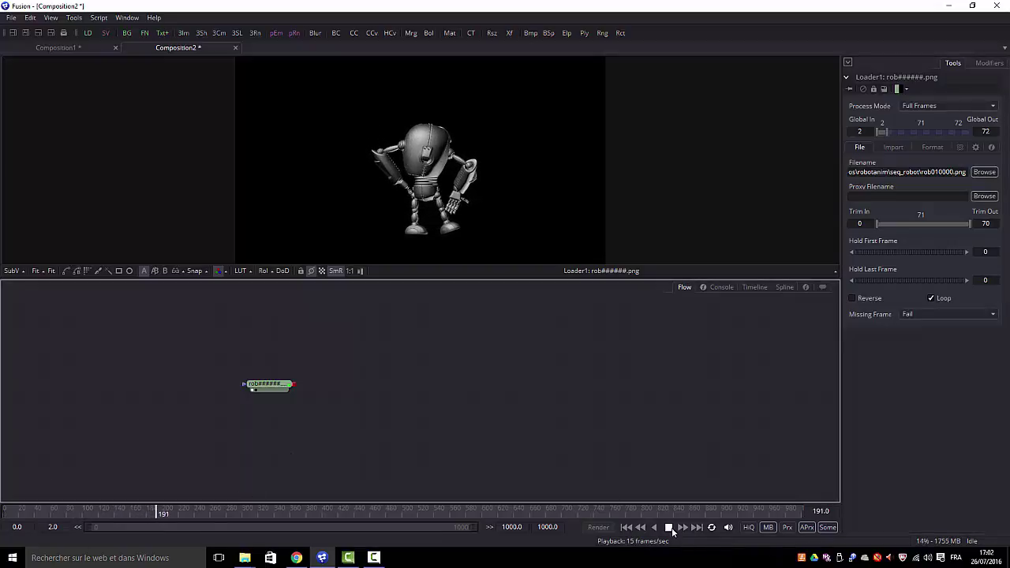
key("space")
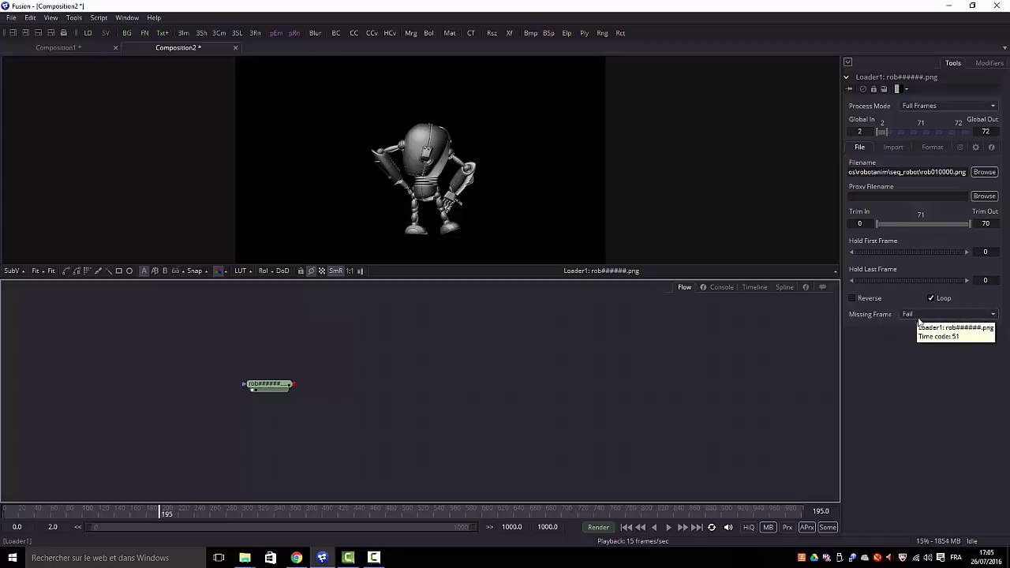
Step: Go through the Loader's missing frame options and choose Output Color
left_click(994, 314)
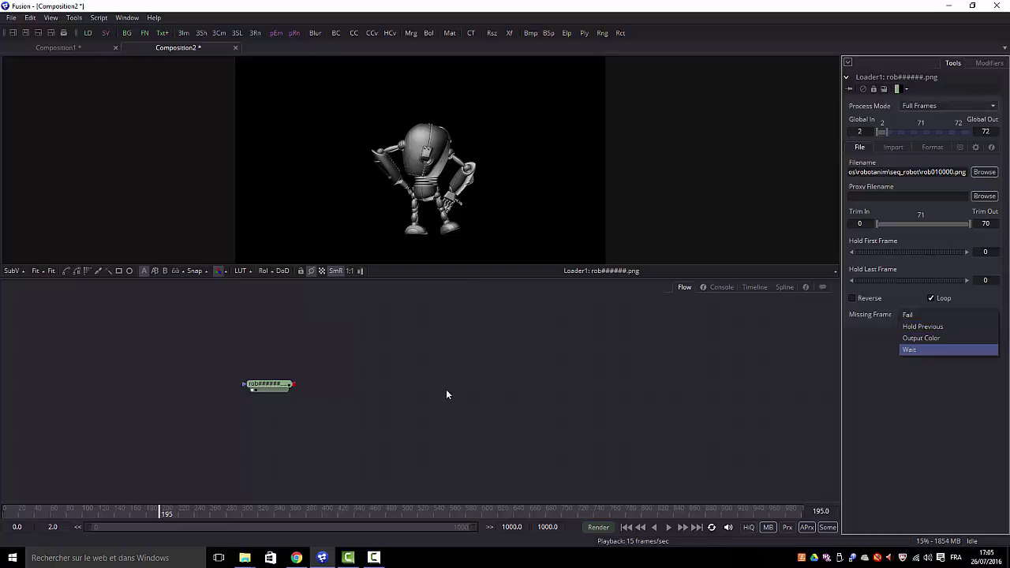
key("Down")
key("Down")
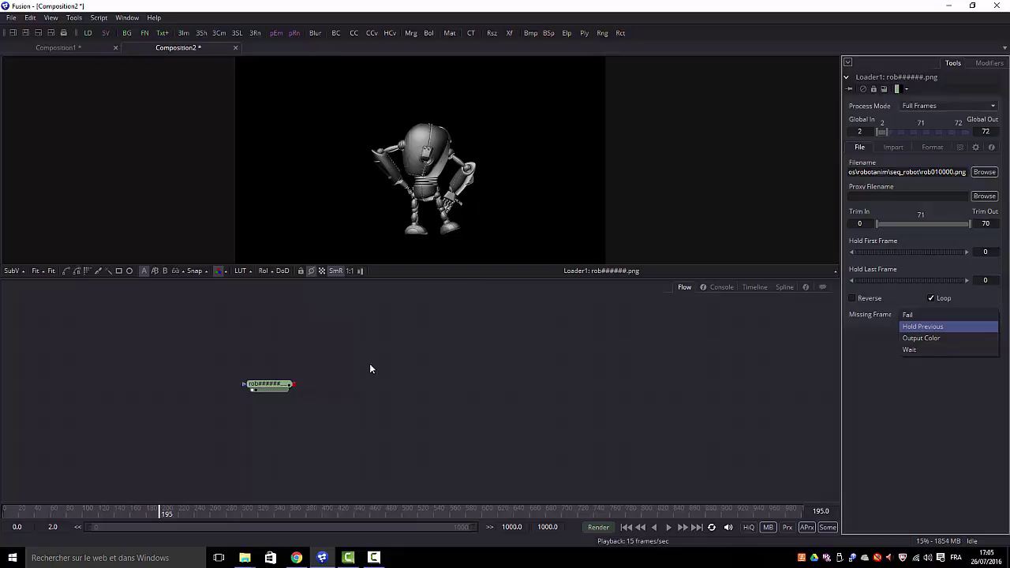
key("Up")
key("Down")
left_click(929, 339)
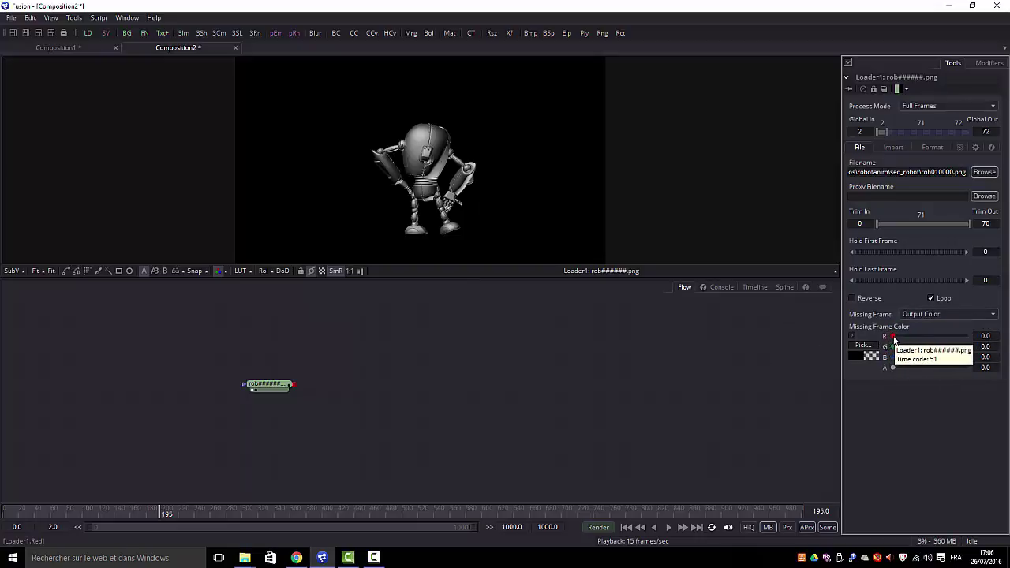
Step: Try an opaque red missing frame color with R and A at 1.0, and reset both channels to 0.0
left_click_drag(893, 337, 972, 341)
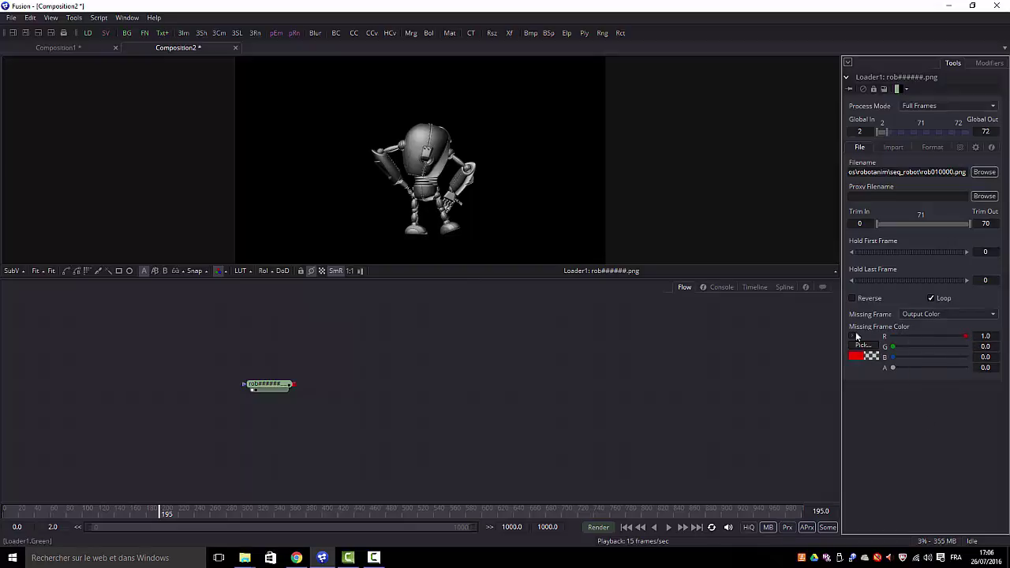
left_click_drag(893, 367, 996, 385)
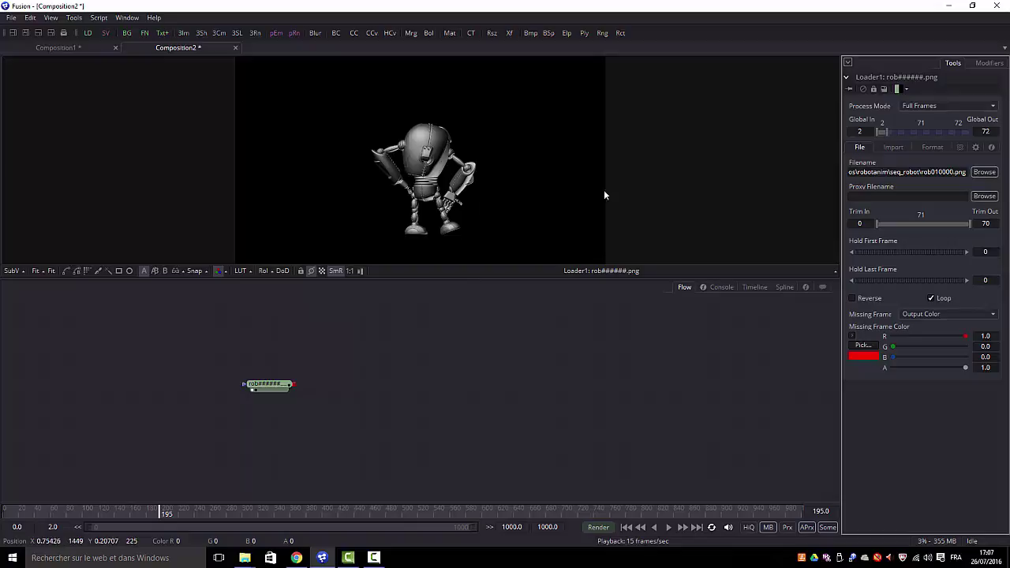
left_click_drag(963, 337, 887, 339)
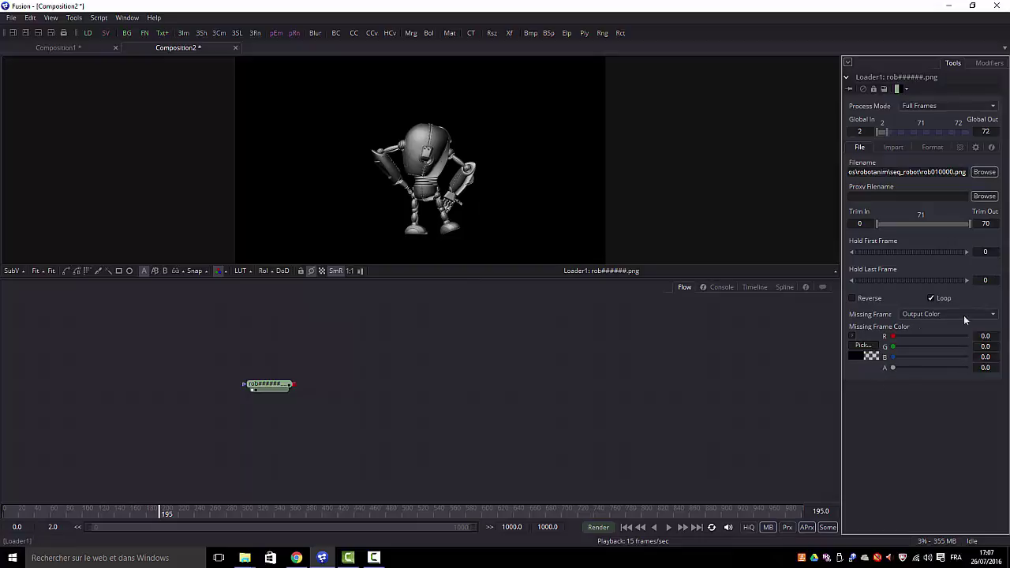
Step: Set the Loader's missing frame behaviour to Wait
left_click(992, 314)
left_click(931, 326)
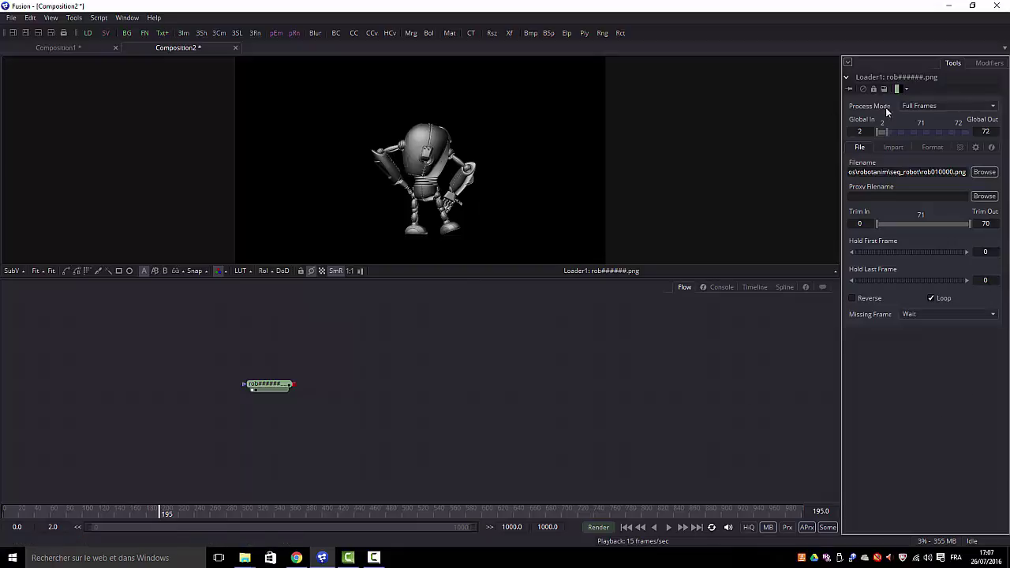
Step: Examine the Loader's import and format settings, trying a Custom pixel aspect and restoring it to From File
left_click(895, 149)
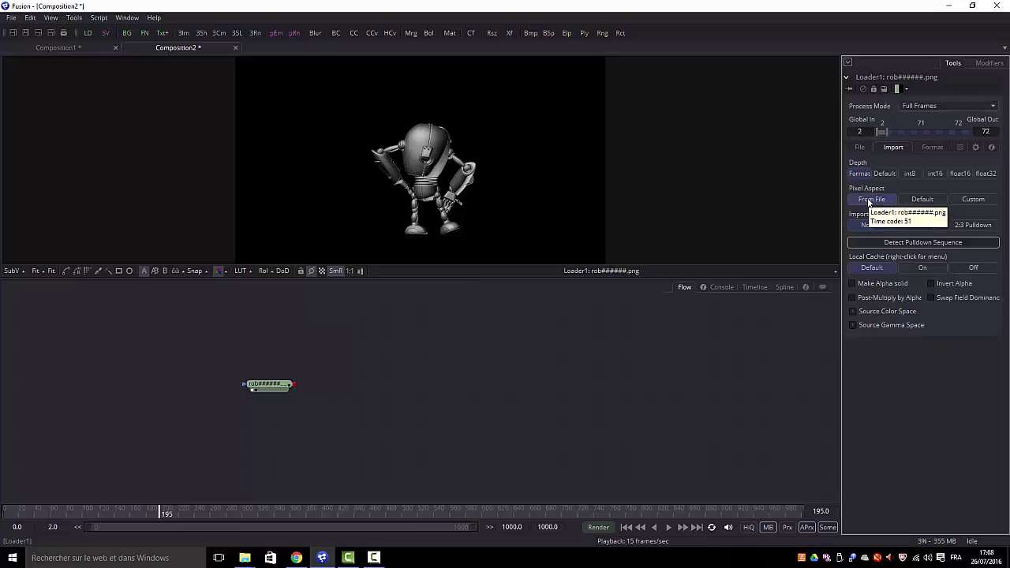
left_click(975, 200)
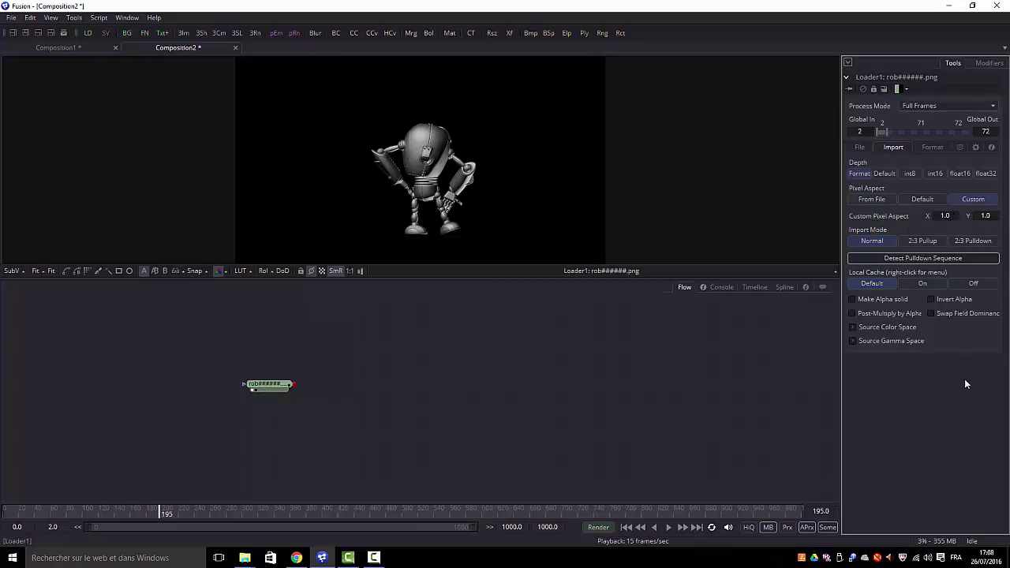
left_click(870, 199)
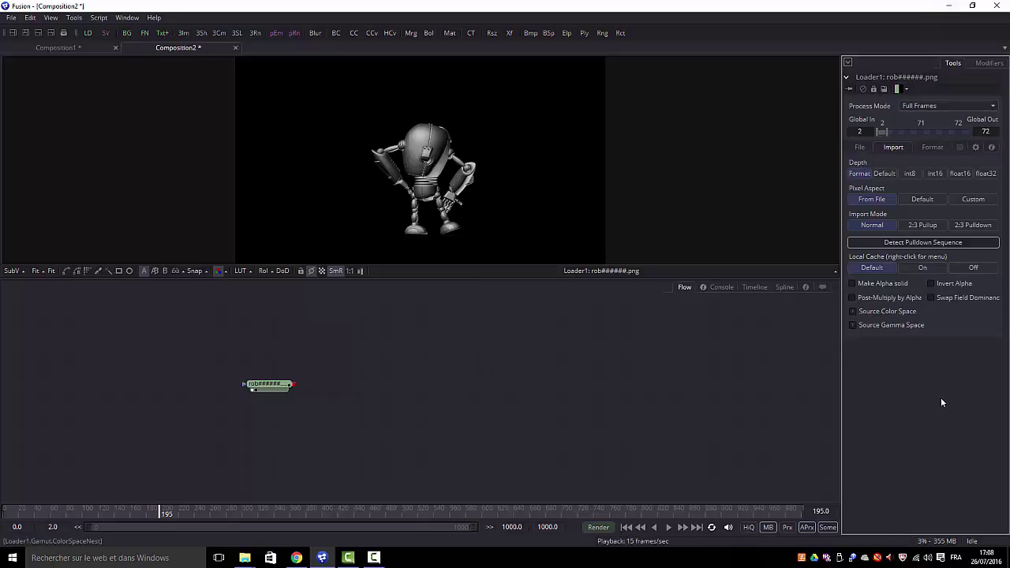
left_click(931, 147)
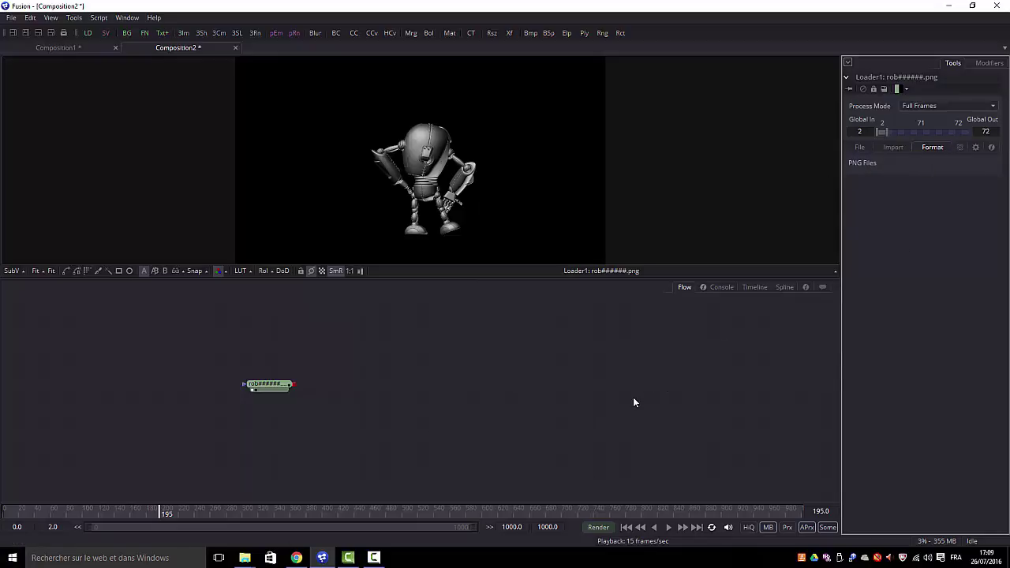
mouse_move(250, 385)
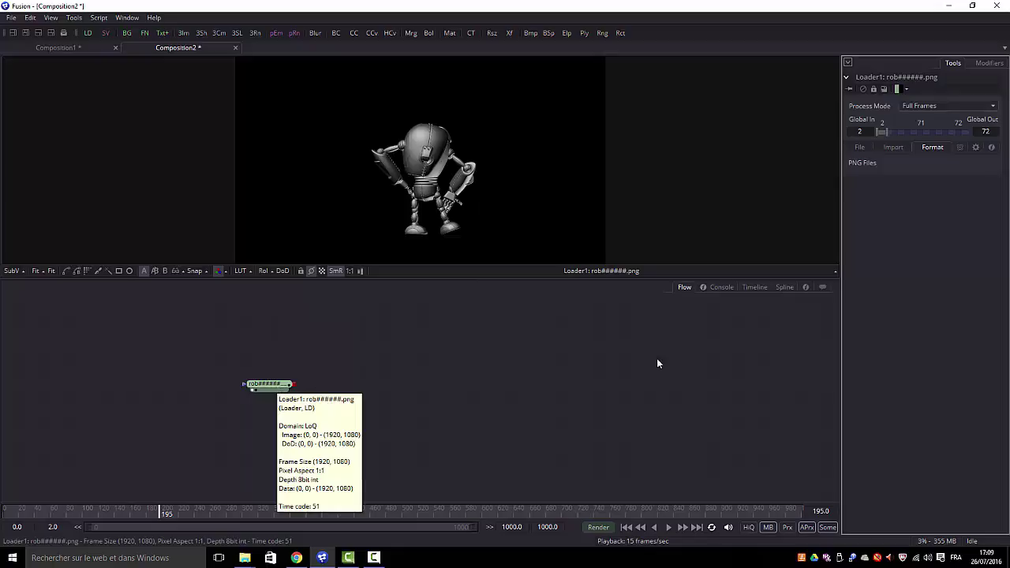
Step: Add a Saver tool to the flow below the Loader, dismissing its file selection without choosing an output file
left_click(73, 18)
mouse_move(82, 154)
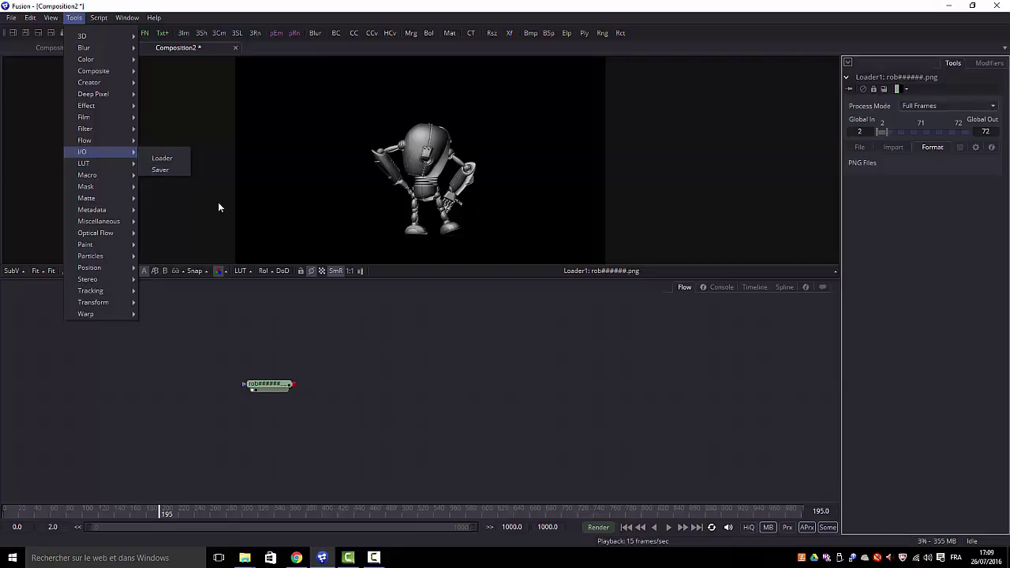
left_click(165, 169)
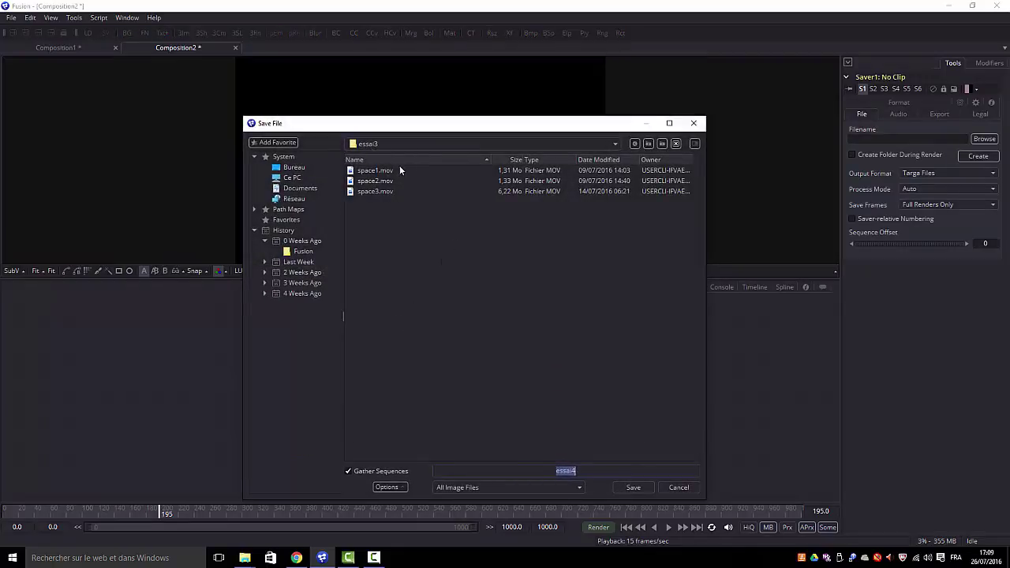
left_click_drag(495, 128, 747, 53)
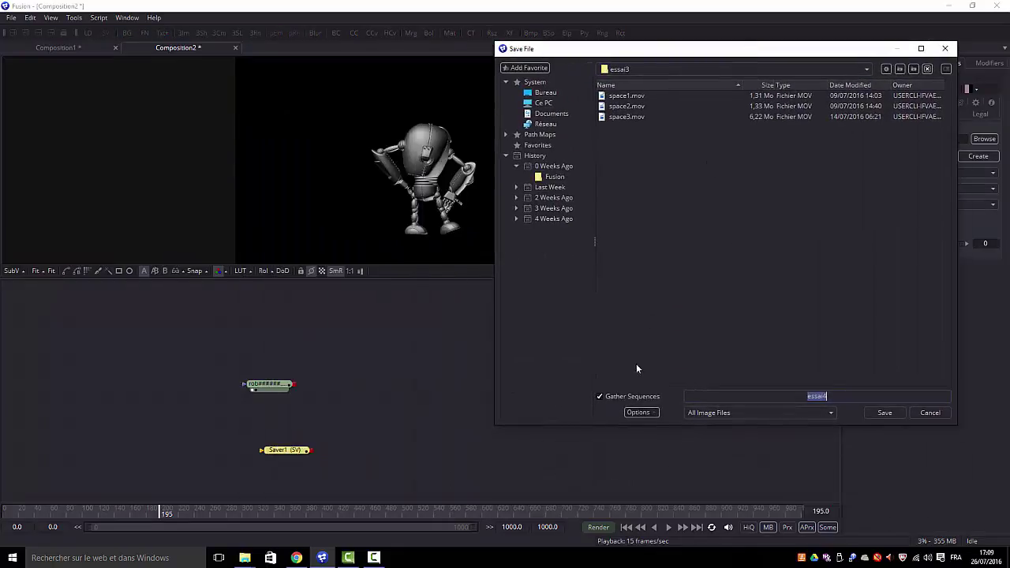
left_click(932, 413)
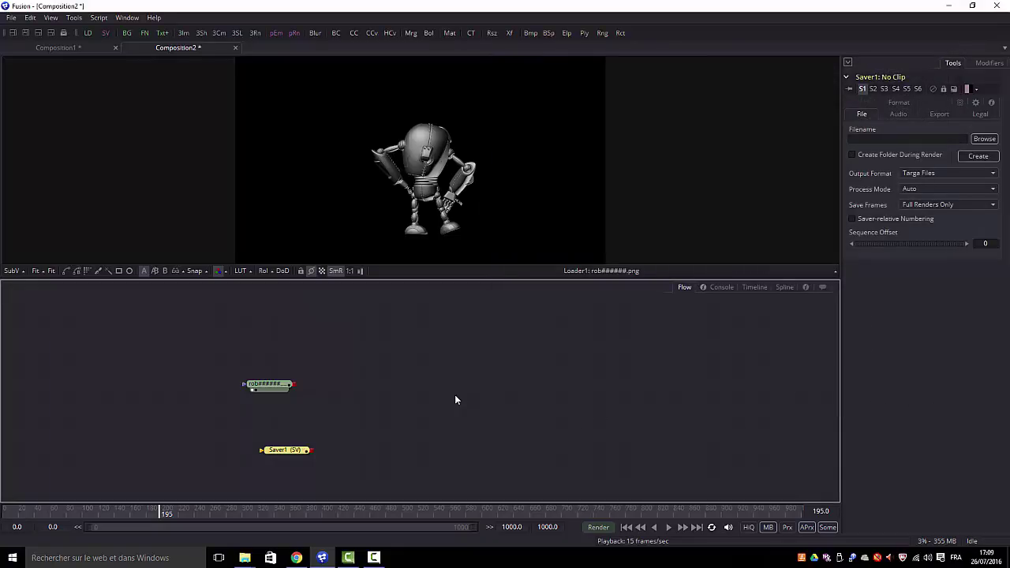